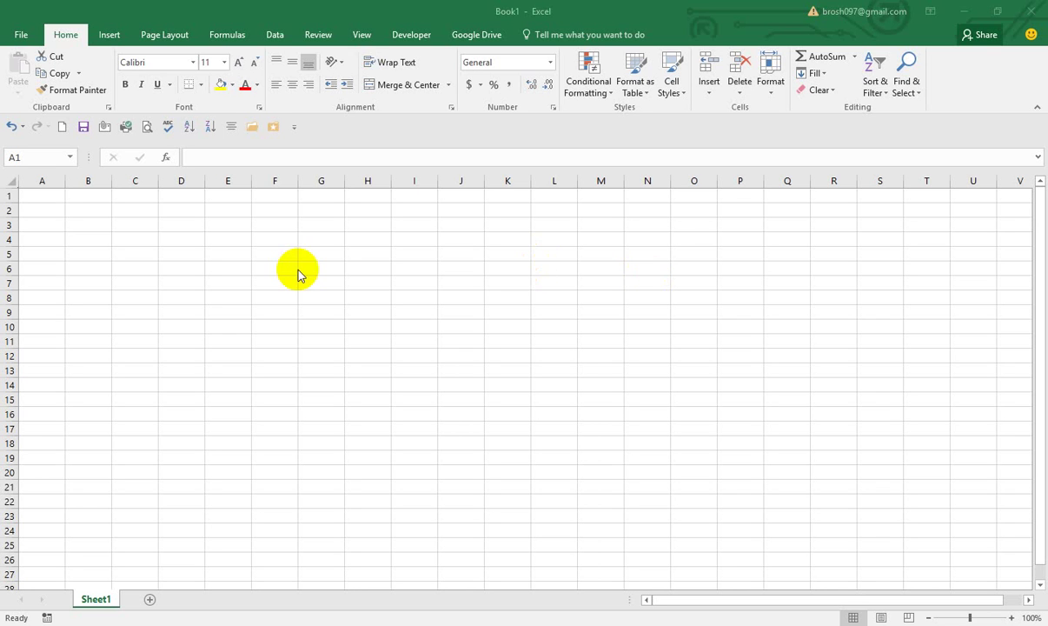
Select cells A3, A2, A1 and A2, then move down column A to A41 and back to A17.
{"action": "left_click", "coordinate": [54, 224]}
{"action": "left_click", "coordinate": [55, 212]}
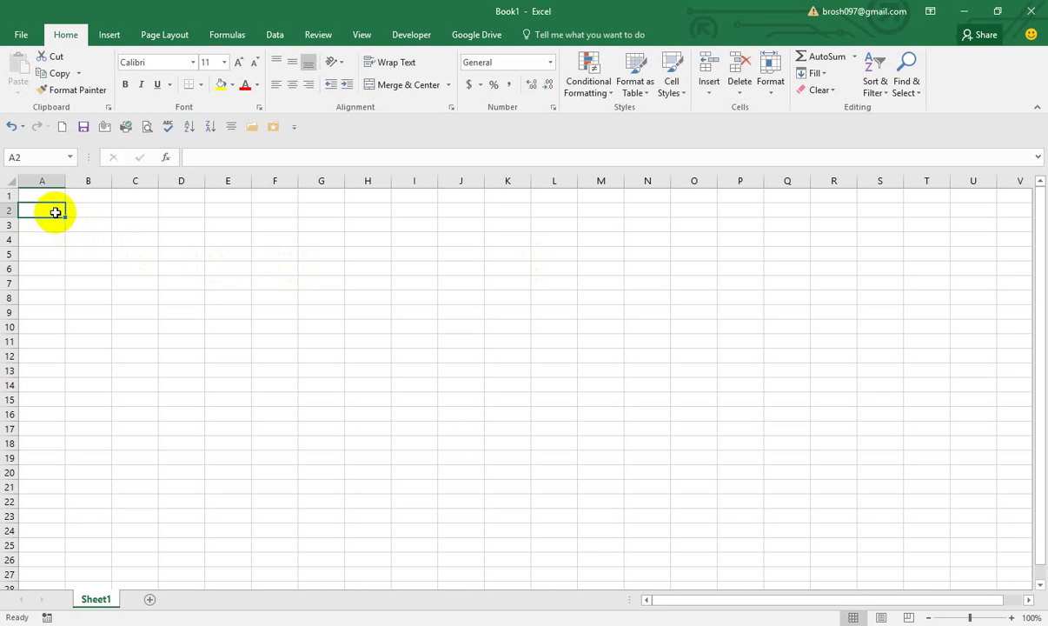
{"action": "left_click", "coordinate": [52, 197]}
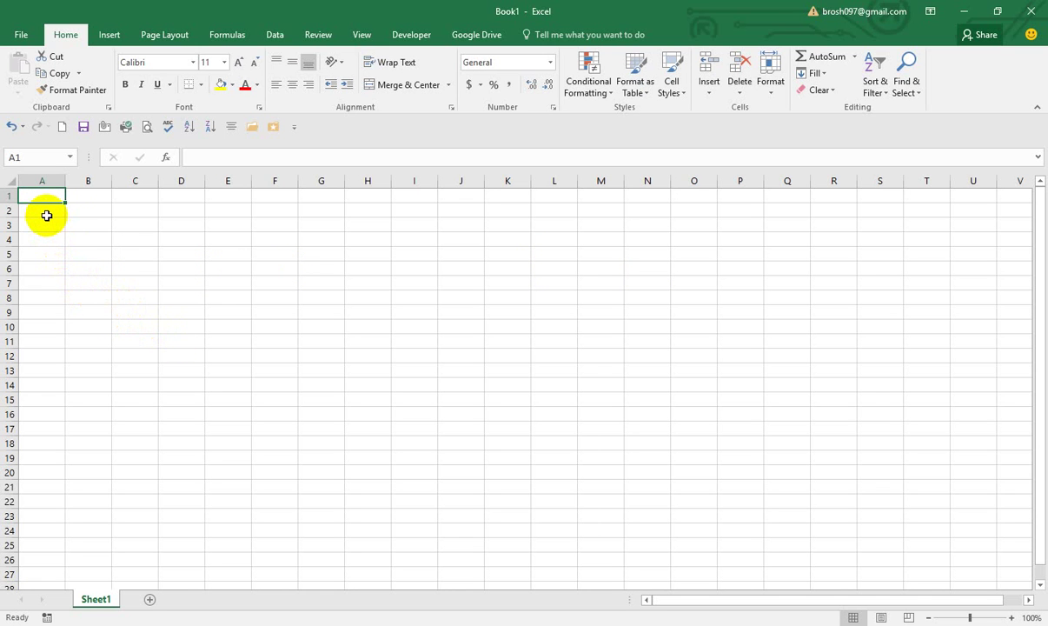
{"action": "left_click", "coordinate": [46, 212]}
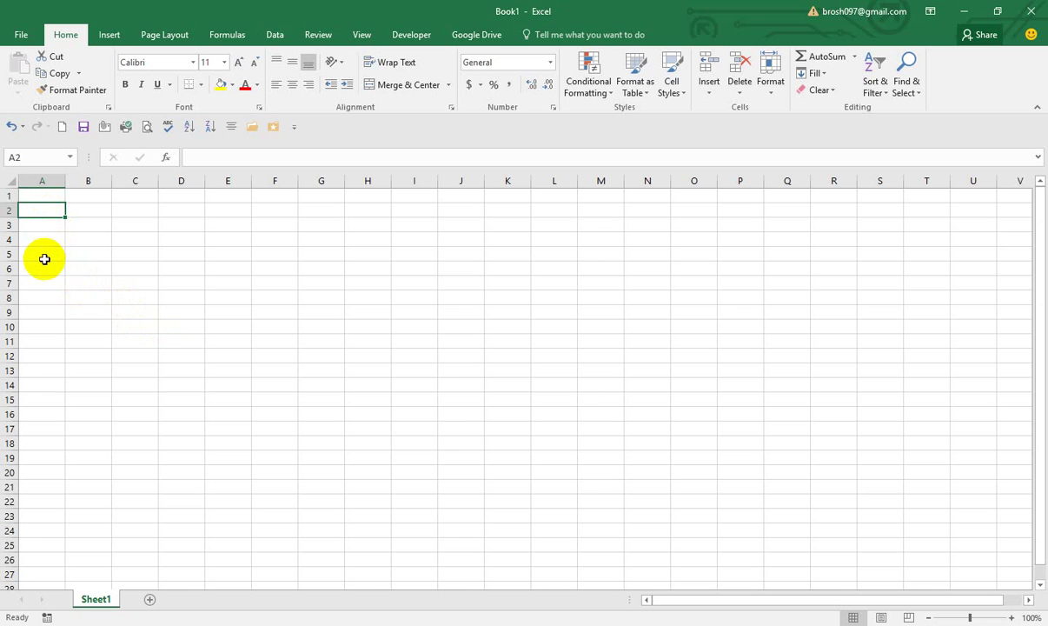
{"action": "key", "text": "Down"}
{"action": "key", "text": "Down"}
{"action": "key", "text": "Down"}
{"action": "key", "text": "Down"}
{"action": "key", "text": "Down"}
{"action": "key", "text": "Down"}
{"action": "key", "text": "Down"}
{"action": "key", "text": "Down"}
{"action": "key", "text": "Down"}
{"action": "key", "text": "Down"}
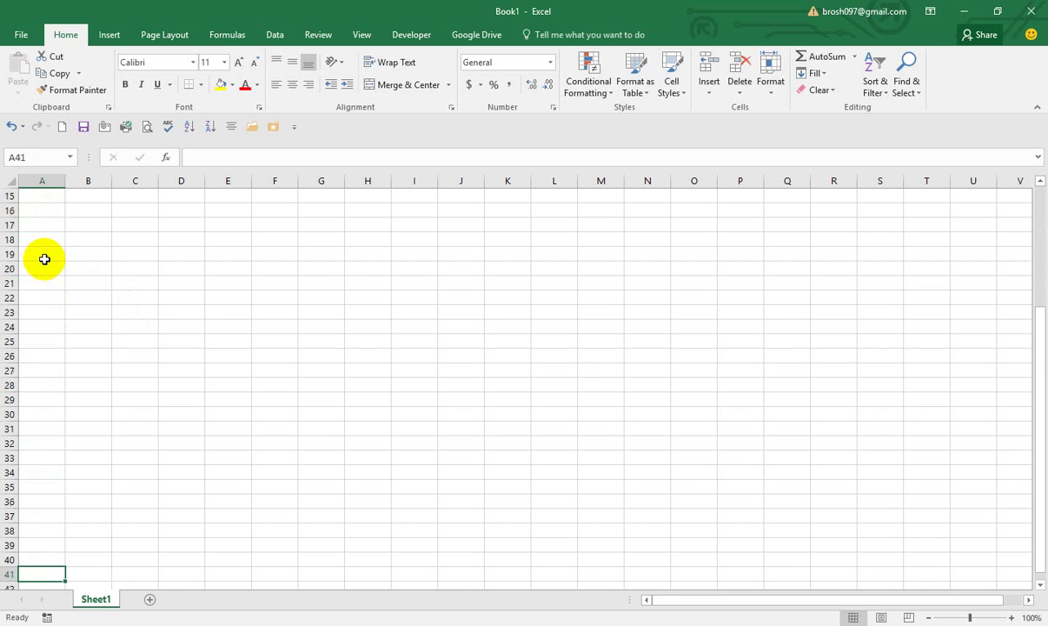
{"action": "key", "text": "Down"}
{"action": "key", "text": "Down"}
{"action": "key", "text": "Down"}
{"action": "key", "text": "Up"}
{"action": "key", "text": "Up"}
{"action": "key", "text": "Up"}
{"action": "key", "text": "Up"}
{"action": "key", "text": "Up"}
{"action": "key", "text": "Up"}
{"action": "key", "text": "Up"}
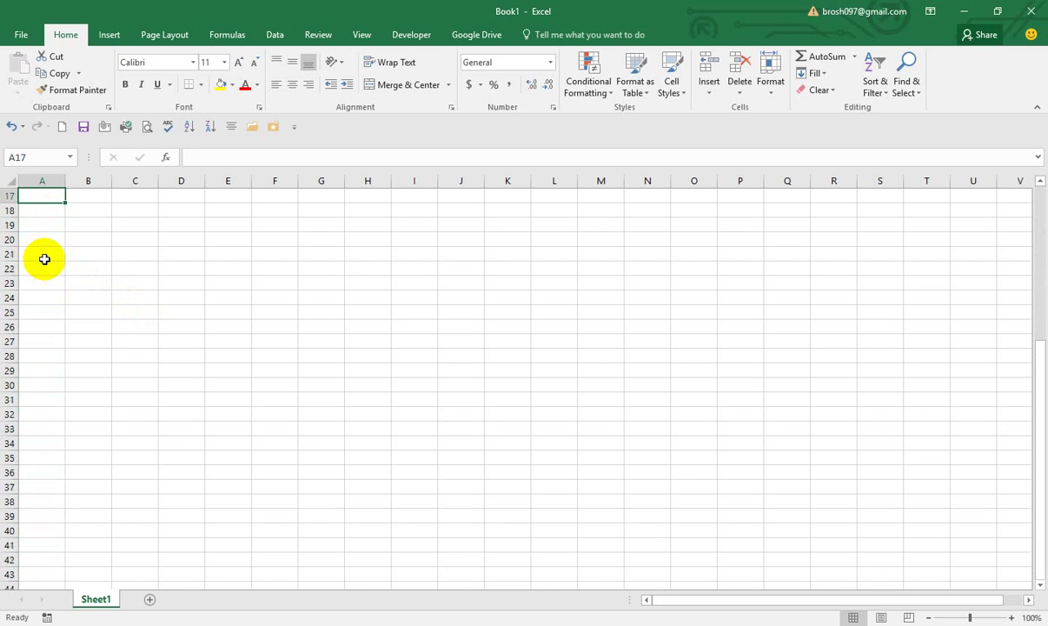
{"action": "key", "text": "Up"}
{"action": "key", "text": "Up"}
{"action": "key", "text": "Up"}
{"action": "key", "text": "Up"}
{"action": "key", "text": "Up"}
{"action": "key", "text": "Up"}
{"action": "key", "text": "Up"}
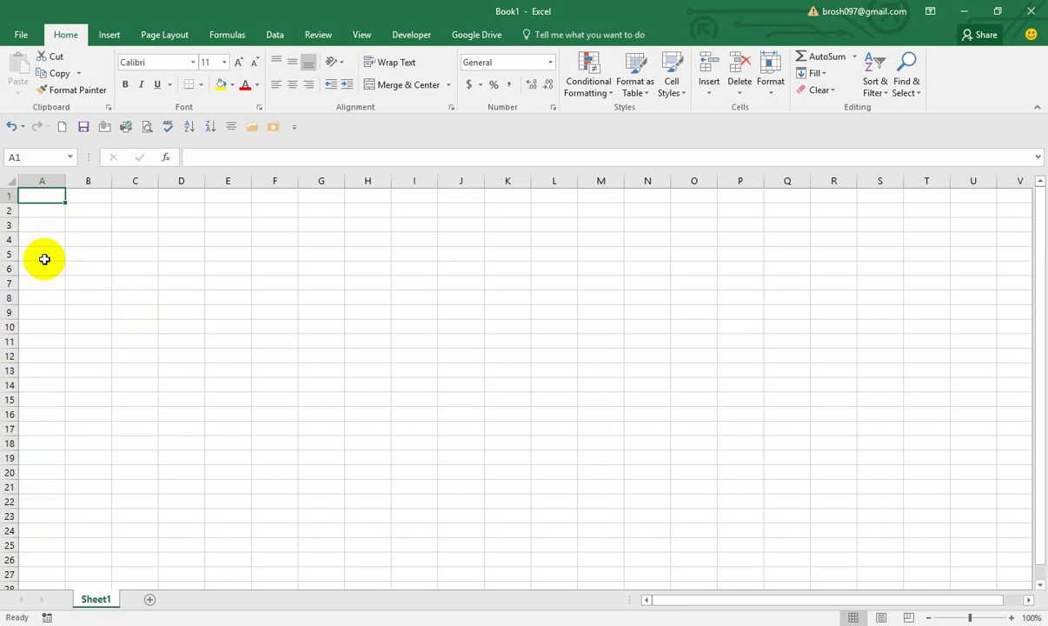
Move along row 1 to F1 and back to A1, then select C11 and A1.
{"action": "key", "text": "Right"}
{"action": "key", "text": "Right"}
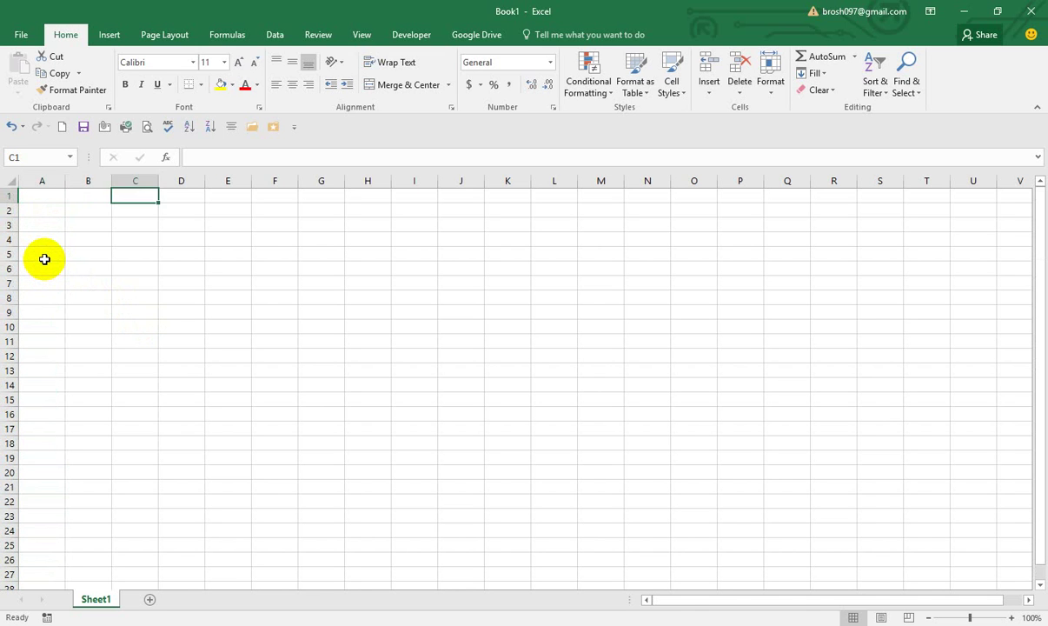
{"action": "key", "text": "Right"}
{"action": "key", "text": "Right"}
{"action": "key", "text": "Right"}
{"action": "key", "text": "Left"}
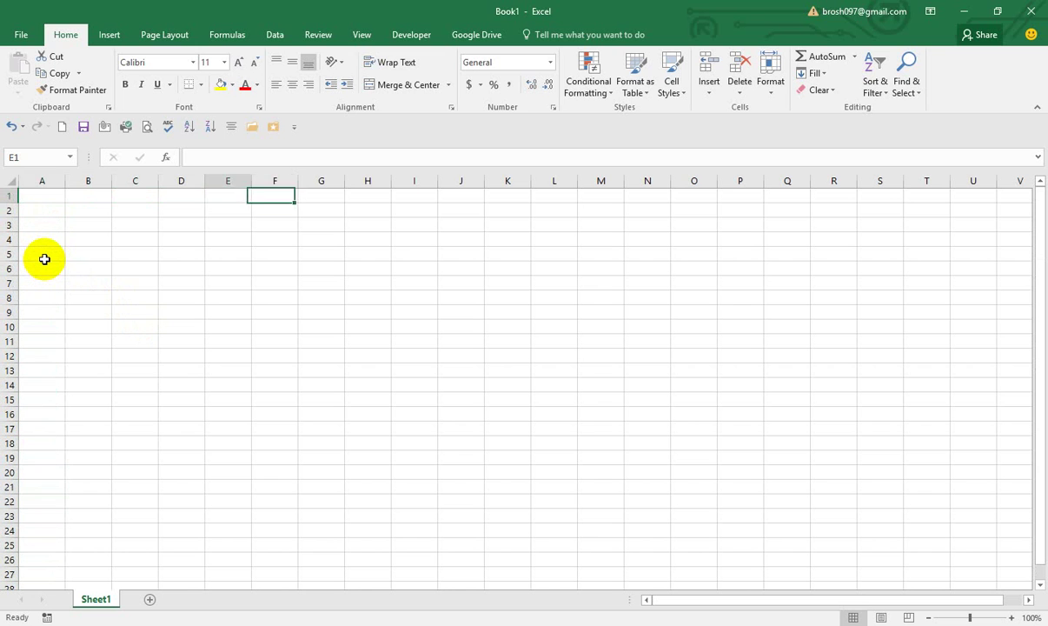
{"action": "key", "text": "Left"}
{"action": "key", "text": "Left"}
{"action": "key", "text": "Left"}
{"action": "key", "text": "Left"}
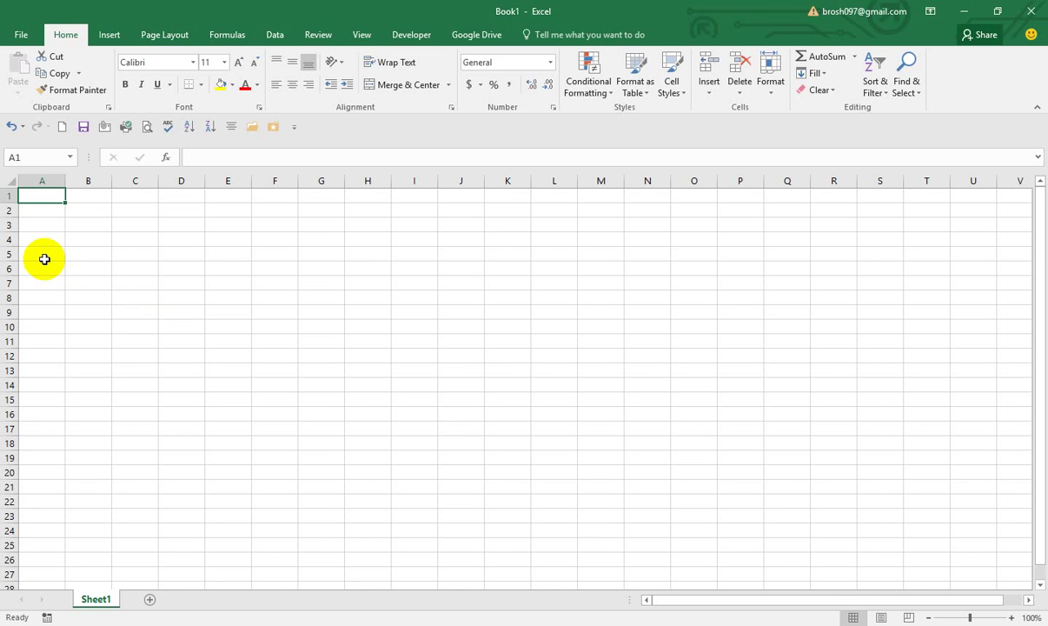
{"action": "left_click", "coordinate": [129, 344]}
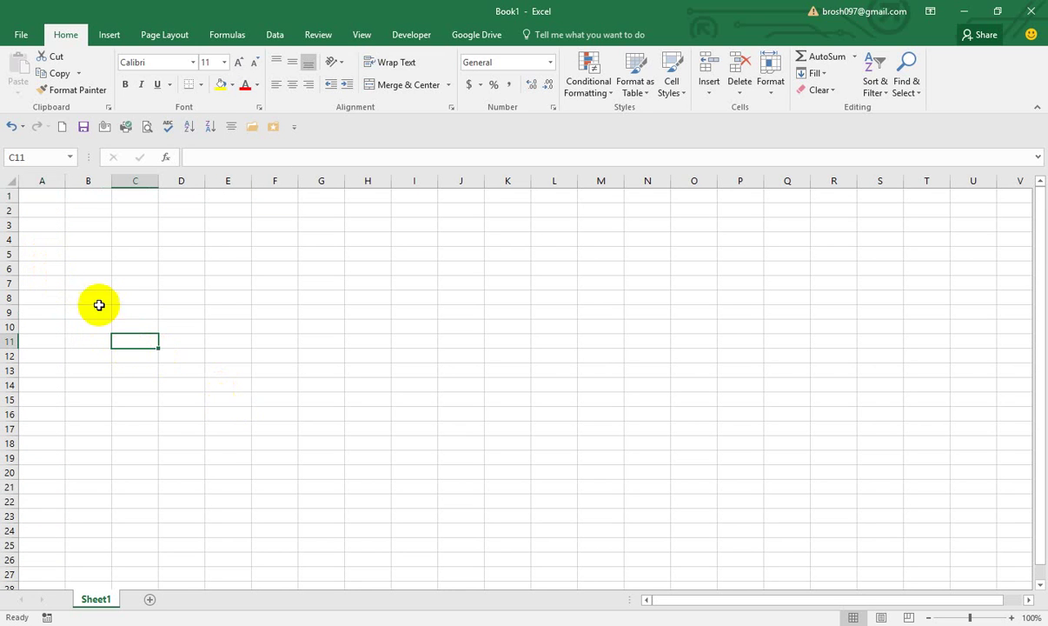
{"action": "left_click", "coordinate": [42, 198]}
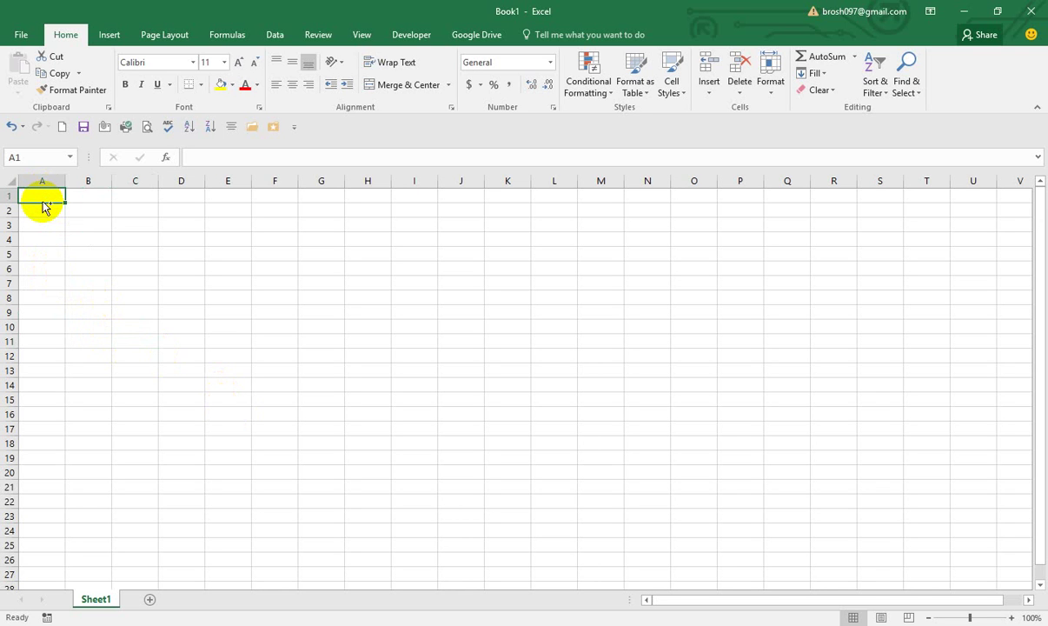
Jump to the last row, select B1048574 and A1048576, then jump back to the top.
{"action": "key", "text": "ctrl+Down"}
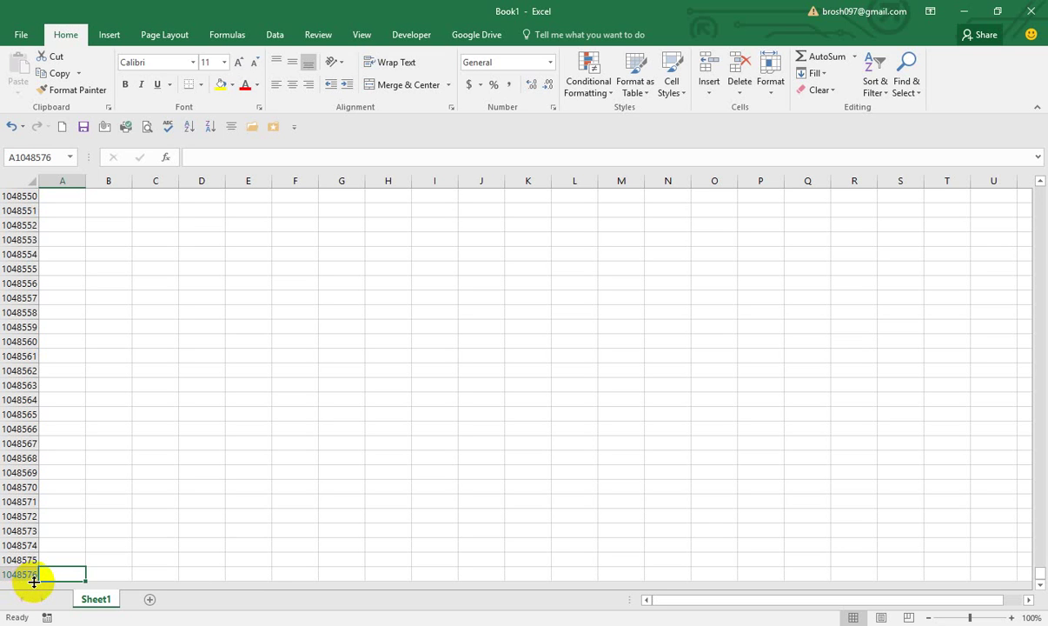
{"action": "left_click", "coordinate": [97, 545]}
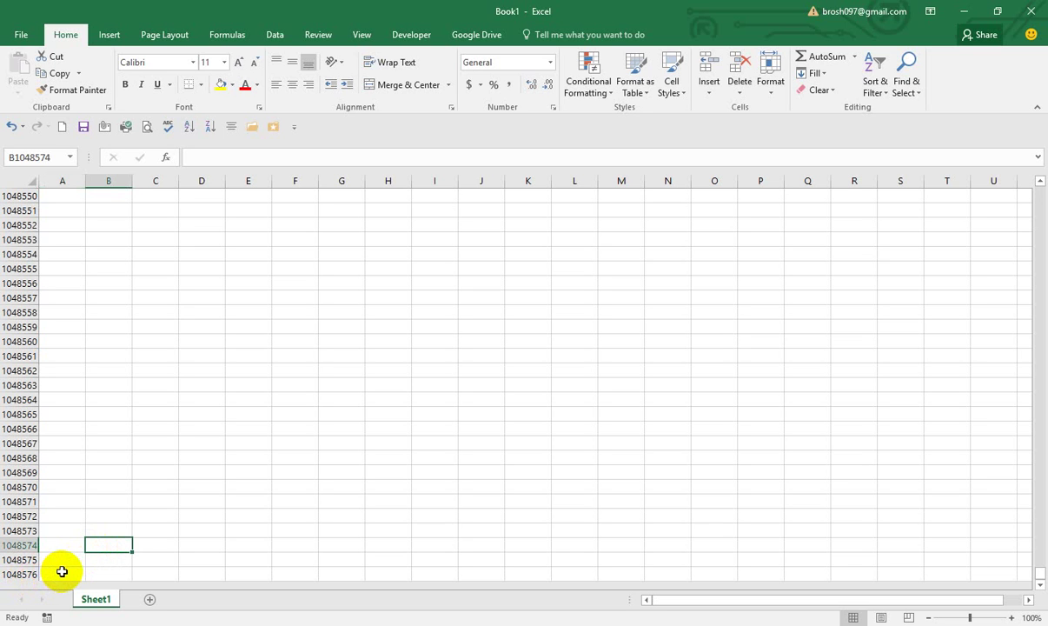
{"action": "left_click", "coordinate": [61, 573]}
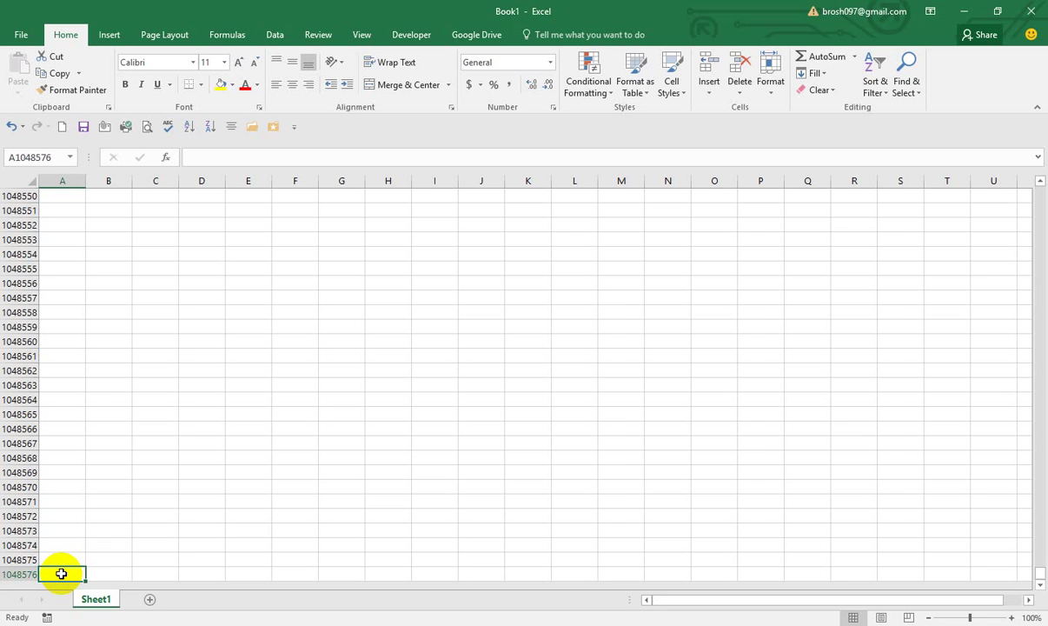
{"action": "key", "text": "ctrl+Up"}
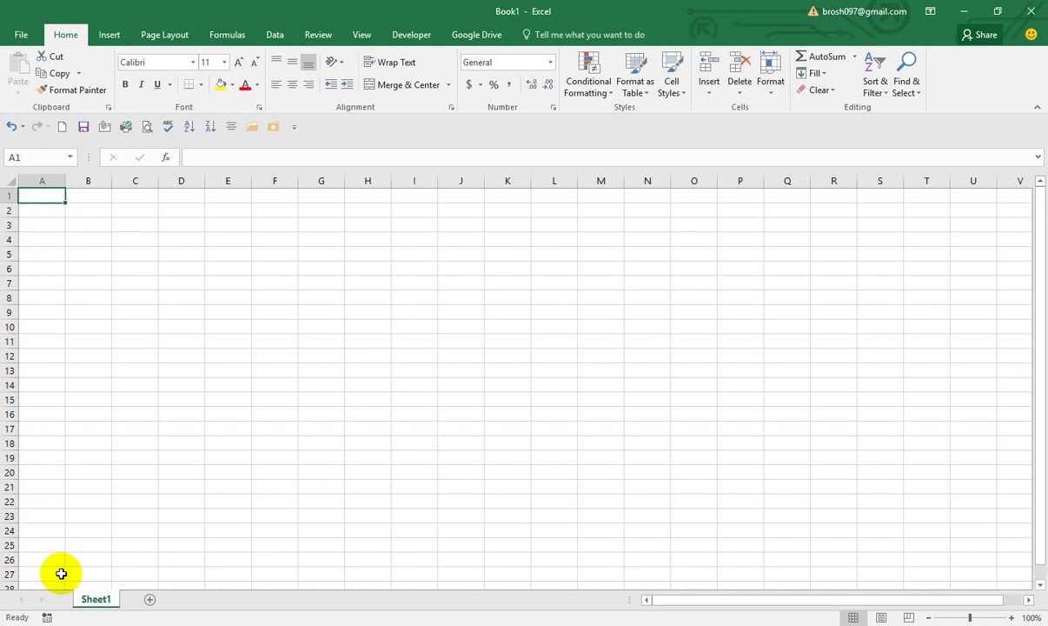
Select C11 and A1, then step along row 1 to G1 and back to A1.
{"action": "left_click", "coordinate": [121, 343]}
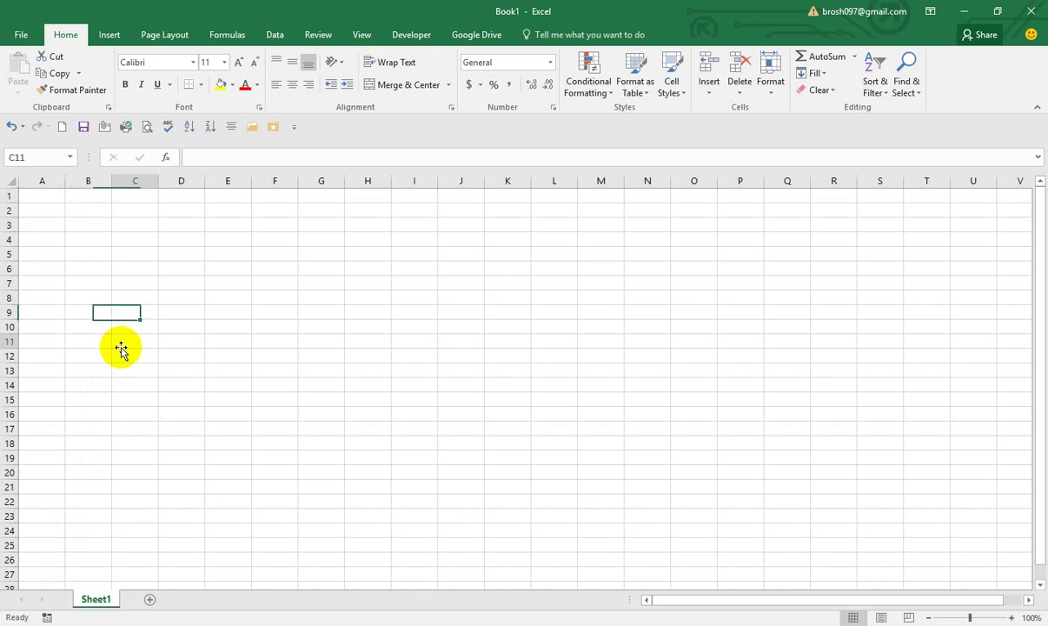
{"action": "left_click", "coordinate": [42, 198]}
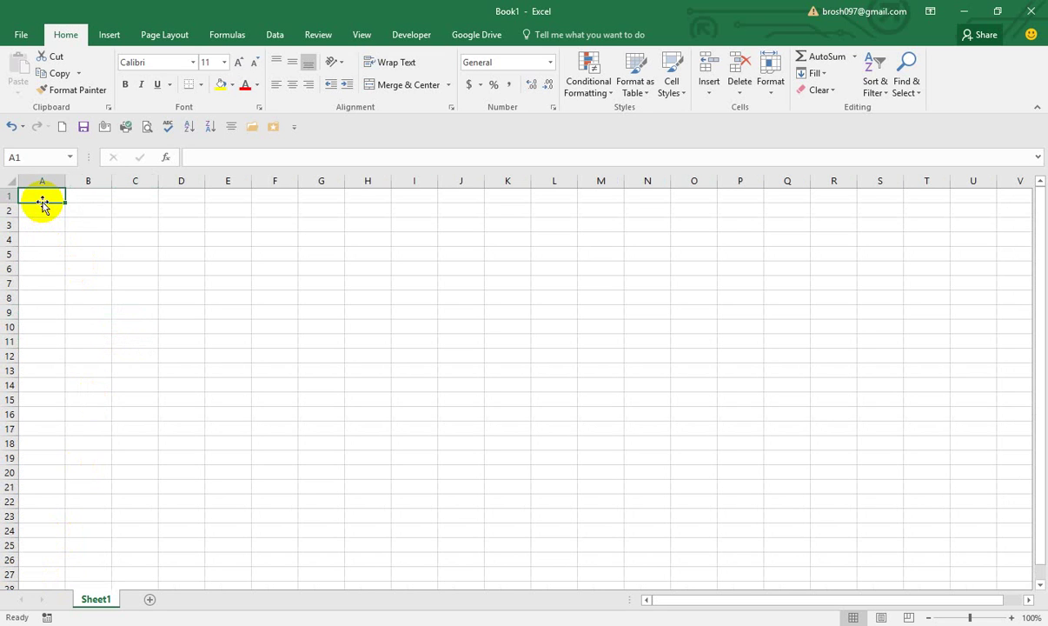
{"action": "key", "text": "Right"}
{"action": "key", "text": "Right"}
{"action": "key", "text": "Right"}
{"action": "key", "text": "Right"}
{"action": "key", "text": "Right"}
{"action": "key", "text": "Right"}
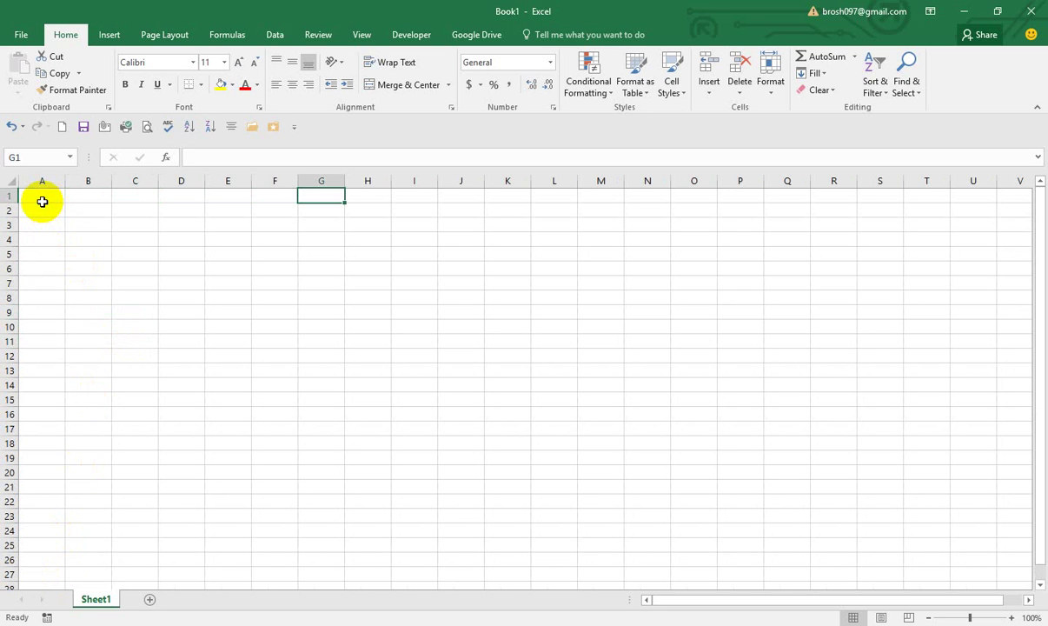
{"action": "key", "text": "Right"}
{"action": "key", "text": "Right"}
{"action": "key", "text": "Right"}
{"action": "key", "text": "Right"}
{"action": "key", "text": "Right"}
{"action": "key", "text": "Right"}
{"action": "key", "text": "Right"}
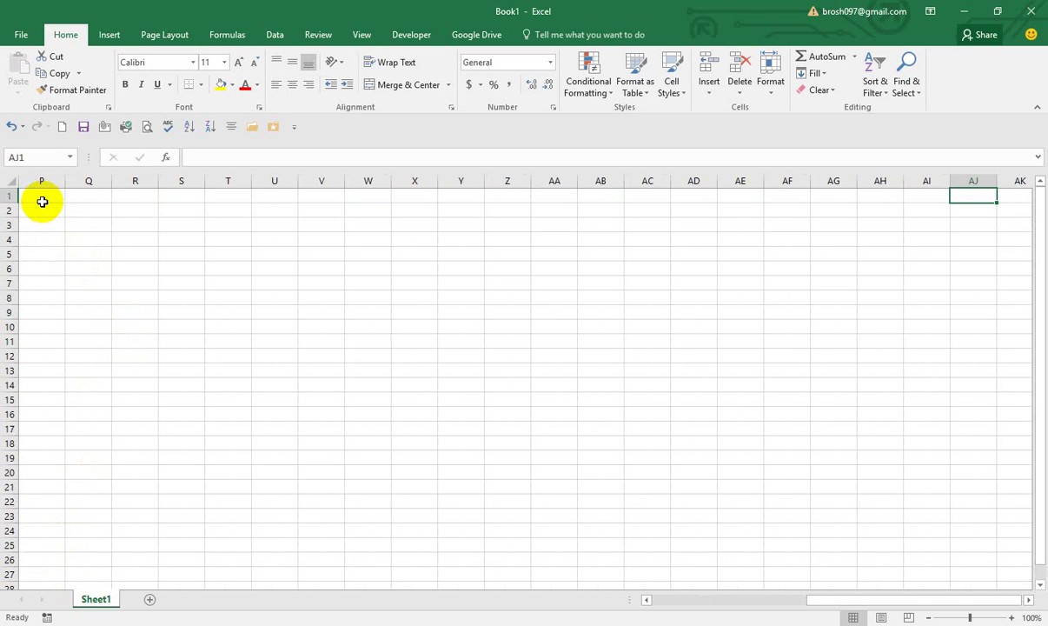
{"action": "key", "text": "Left"}
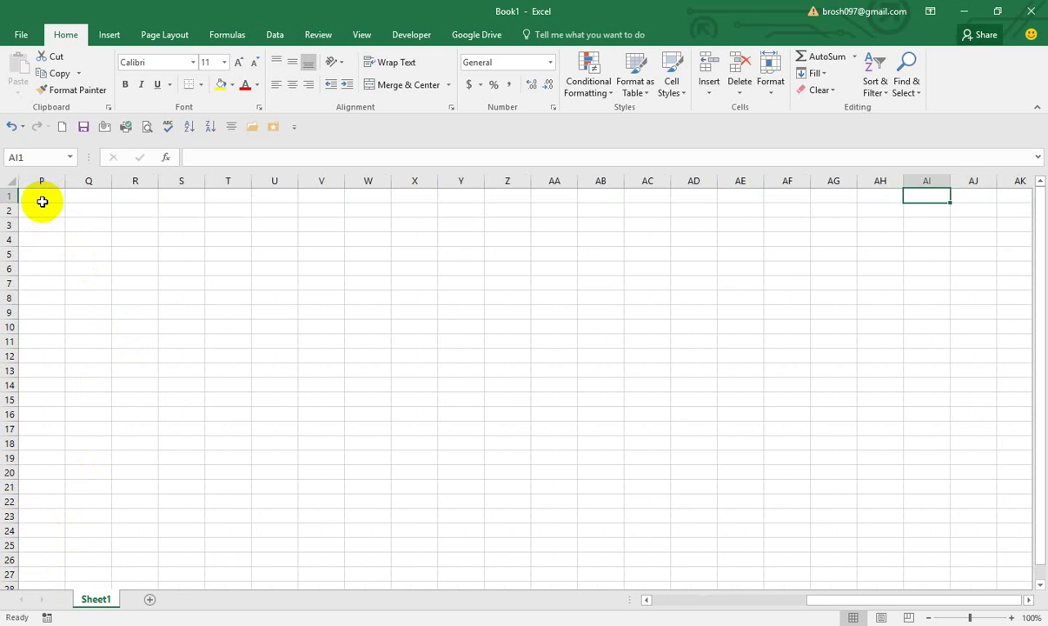
{"action": "key", "text": "Left"}
{"action": "key", "text": "Left"}
{"action": "key", "text": "Left"}
{"action": "key", "text": "Left"}
{"action": "key", "text": "Left"}
{"action": "key", "text": "Left"}
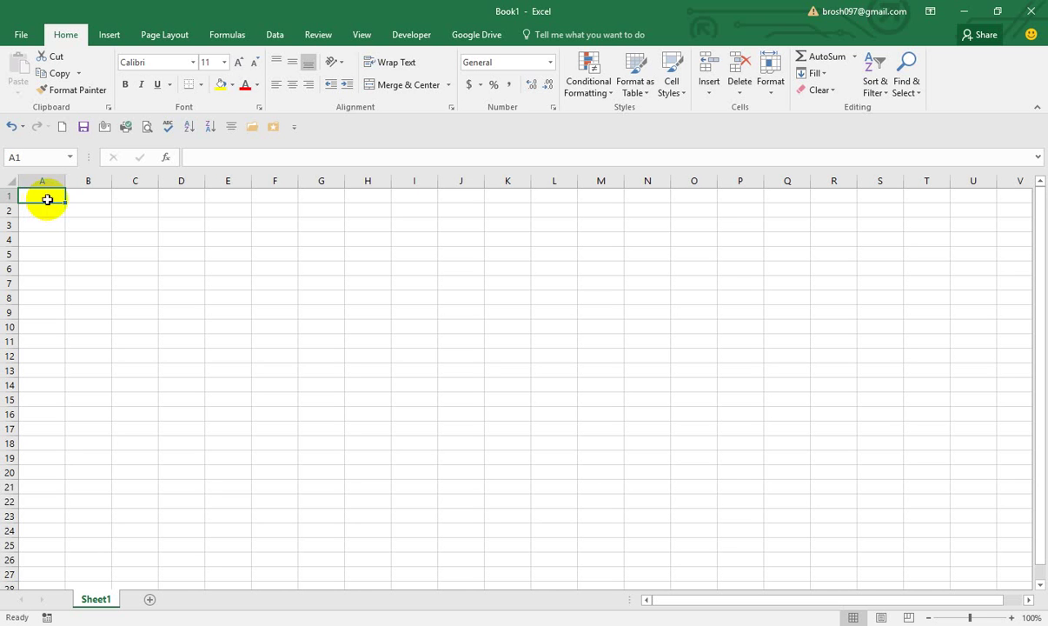
Tick R1C1 reference style in Excel Options' Formulas settings and apply it.
{"action": "left_click", "coordinate": [23, 38]}
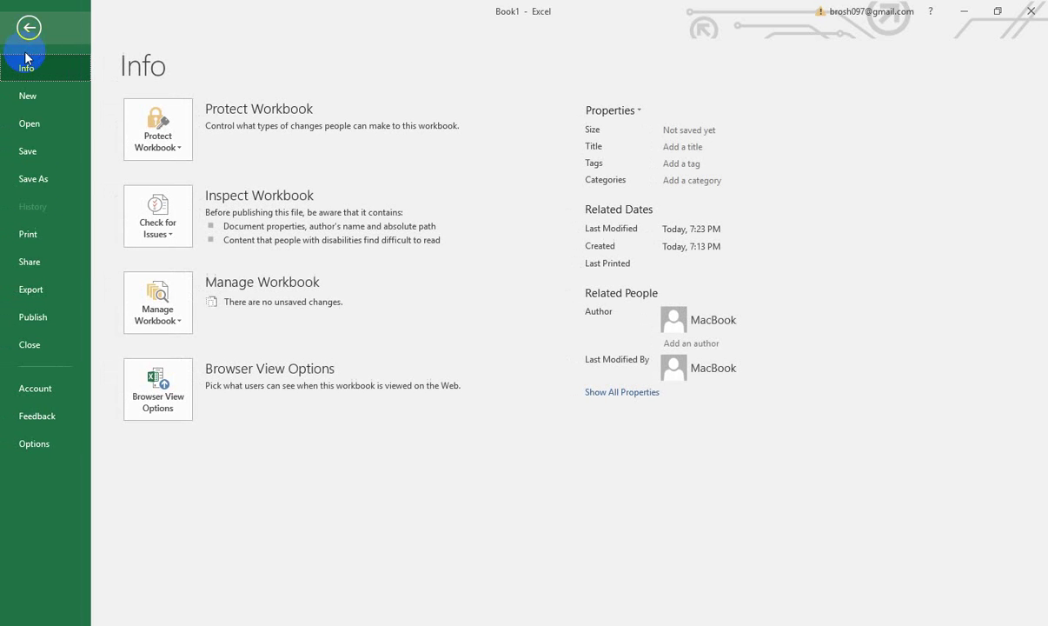
{"action": "left_click", "coordinate": [35, 443]}
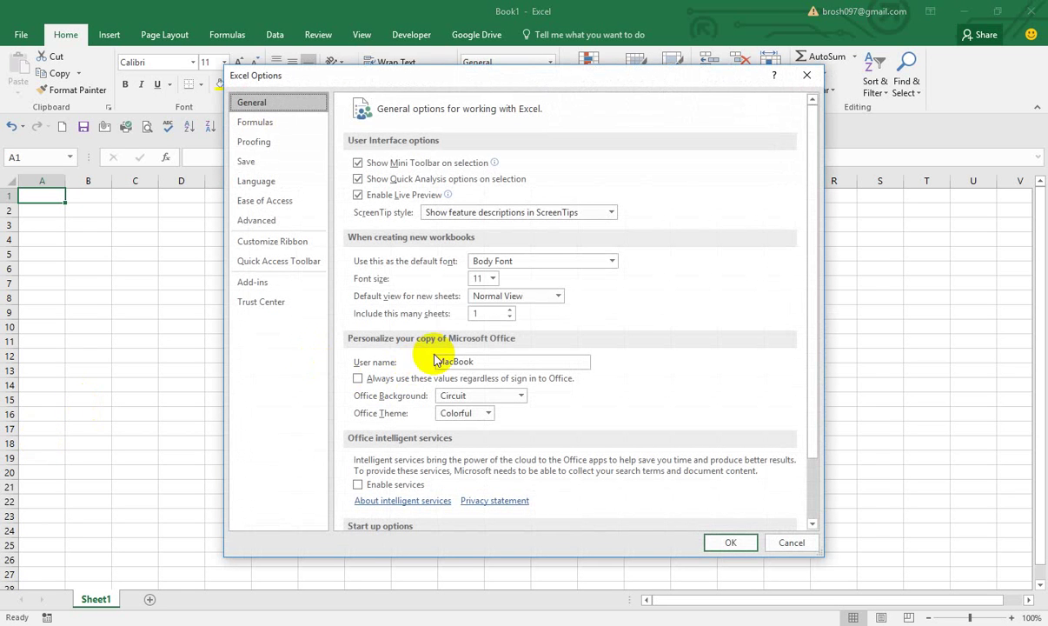
{"action": "left_click", "coordinate": [256, 122]}
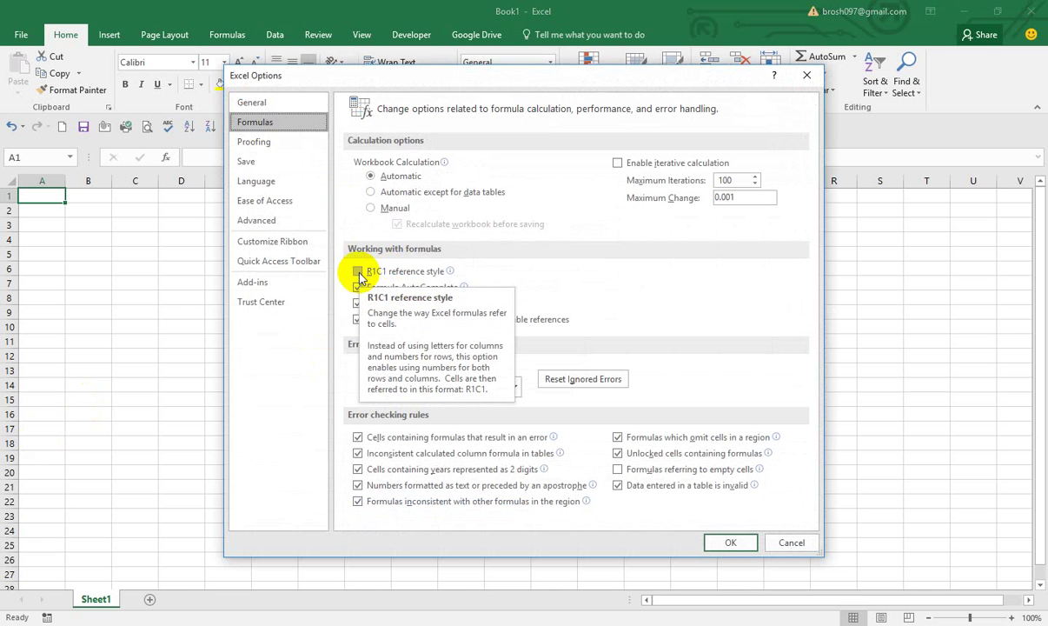
{"action": "left_click", "coordinate": [359, 273]}
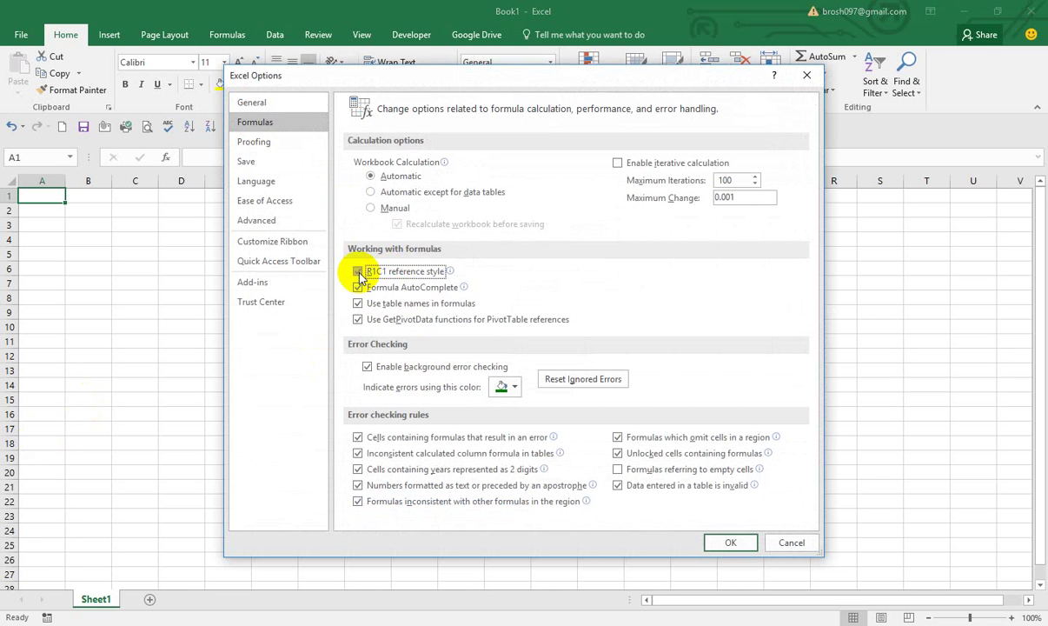
{"action": "left_click", "coordinate": [732, 544]}
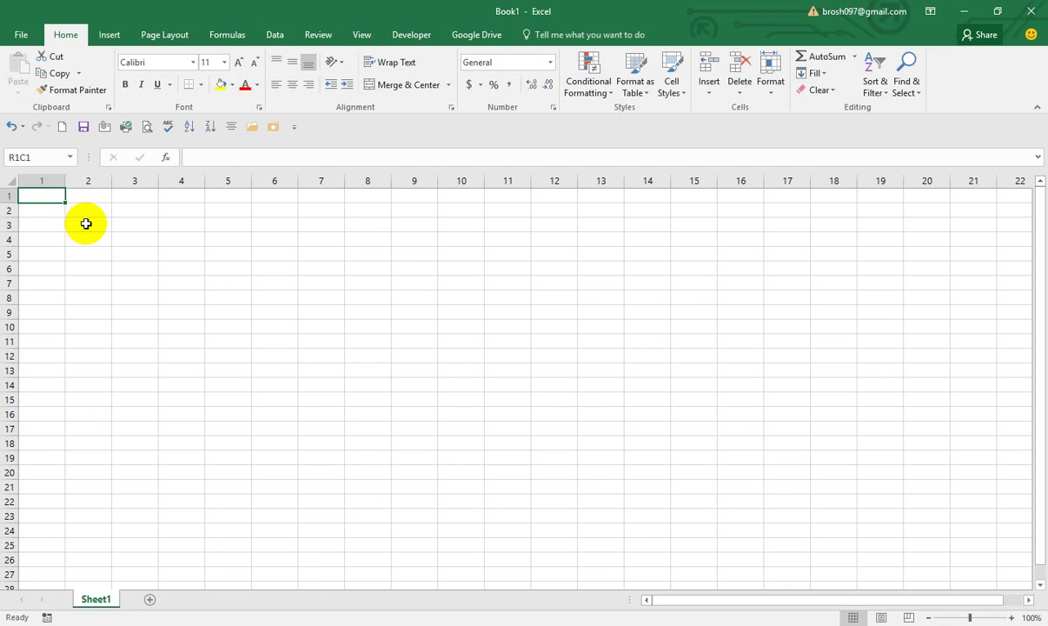
Jump to the last column R1C16384, return to column 1, and select cell R10C6.
{"action": "key", "text": "ctrl+Right"}
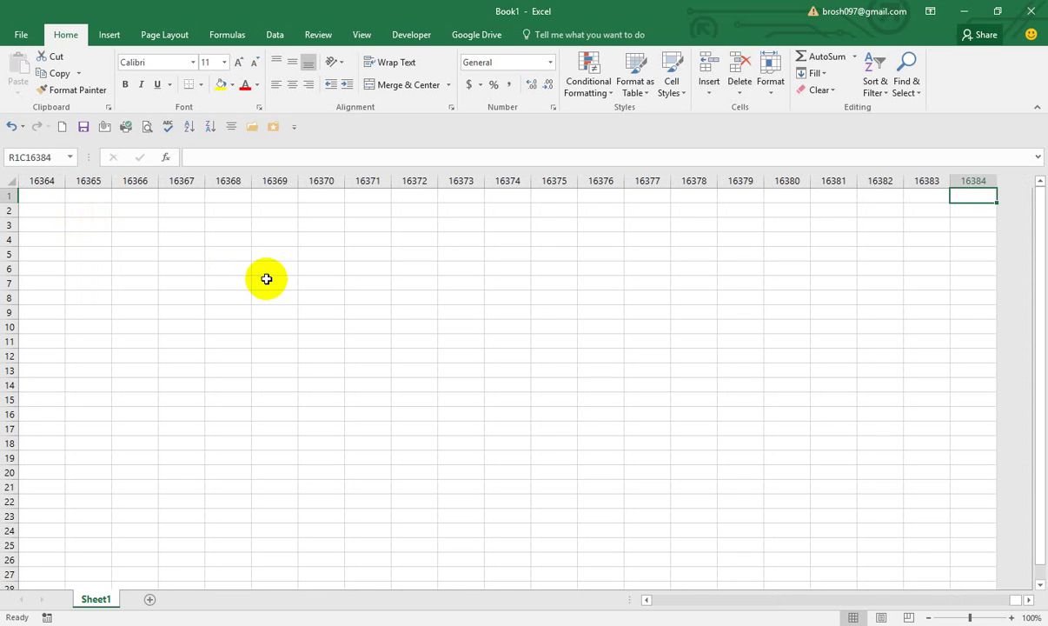
{"action": "key", "text": "ctrl+Left"}
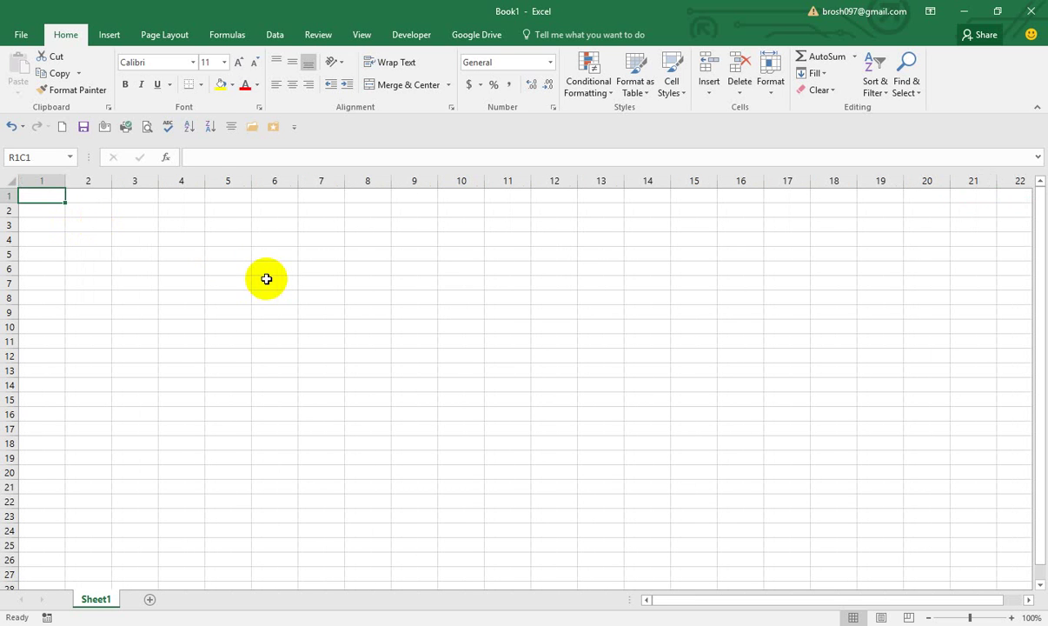
{"action": "left_click", "coordinate": [258, 325]}
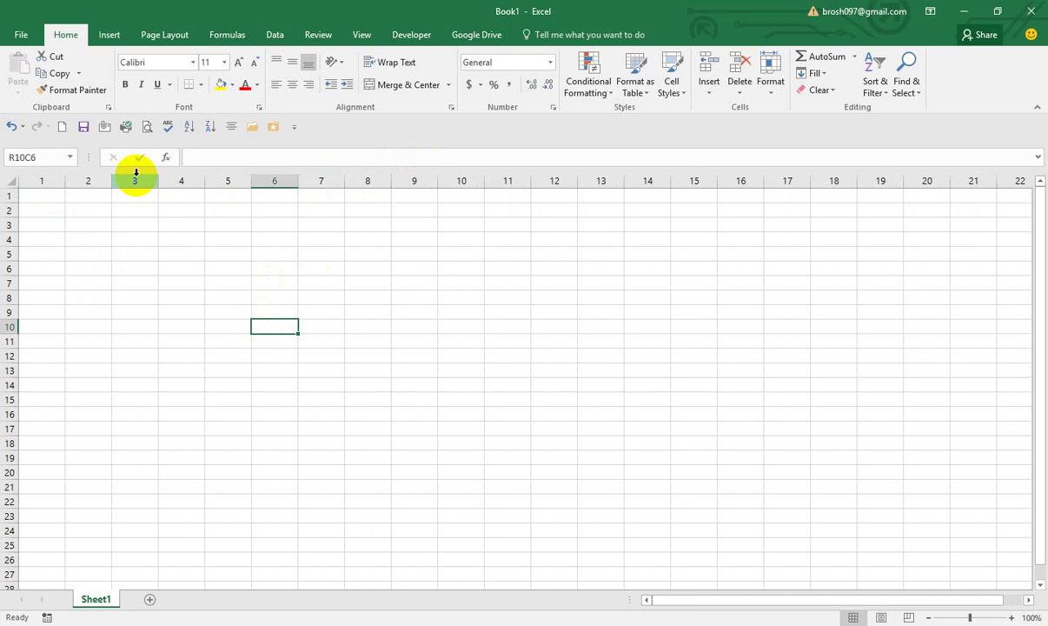
Uncheck R1C1 reference style under Options > Formulas, apply it, and select cell J16.
{"action": "left_click", "coordinate": [21, 34]}
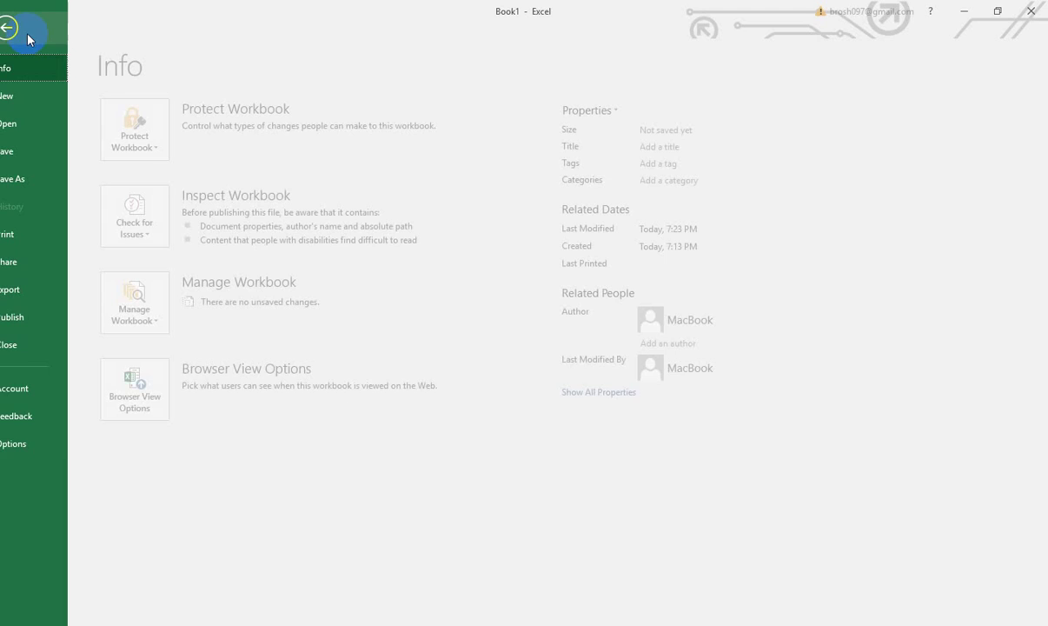
{"action": "left_click", "coordinate": [47, 442]}
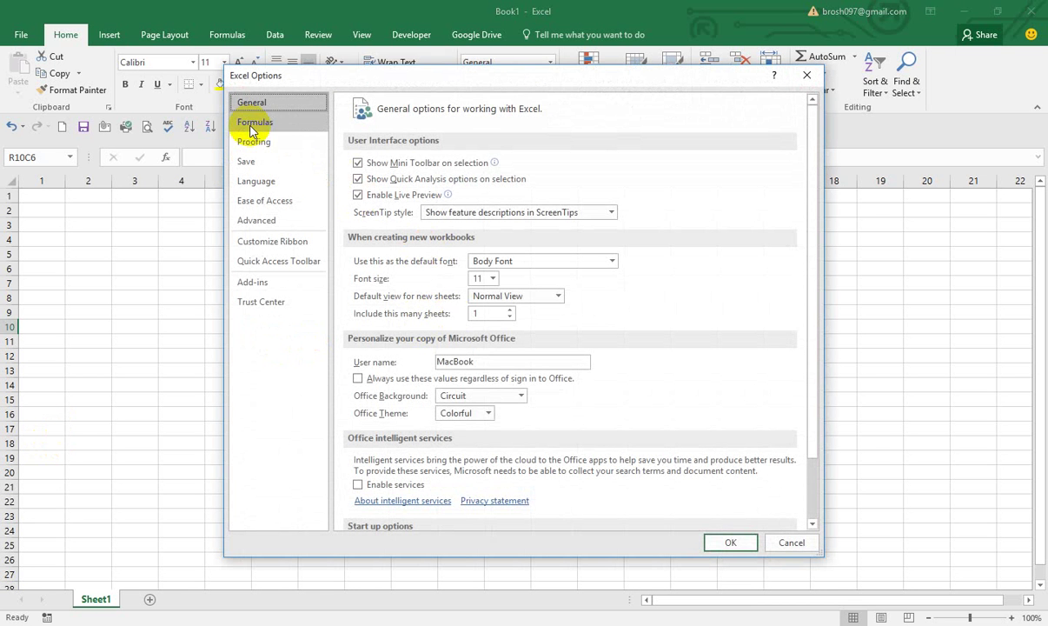
{"action": "left_click", "coordinate": [252, 125]}
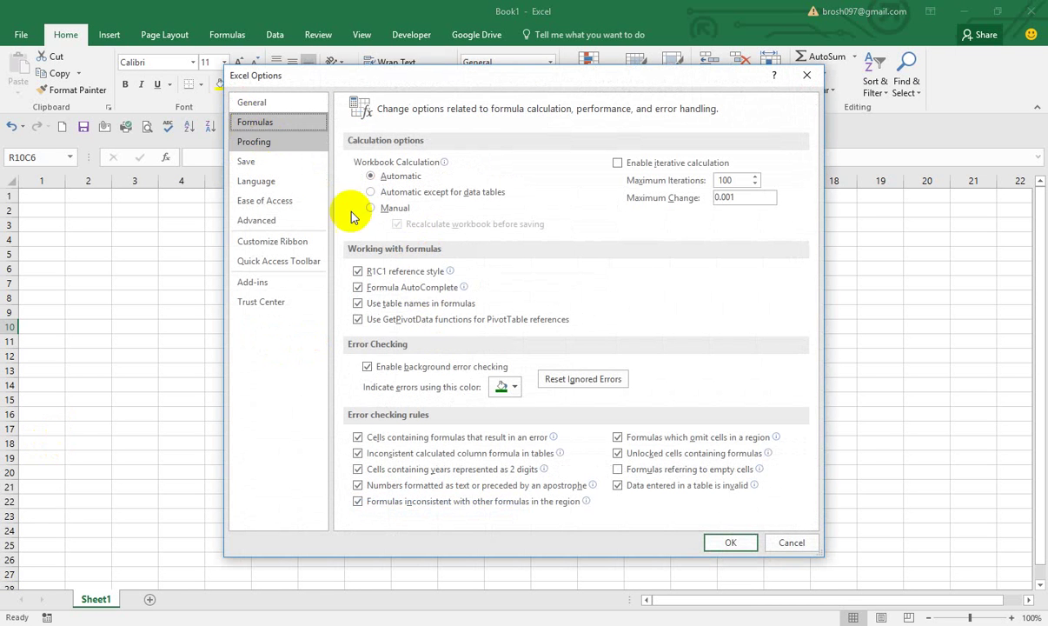
{"action": "left_click", "coordinate": [359, 271]}
{"action": "left_click", "coordinate": [726, 542]}
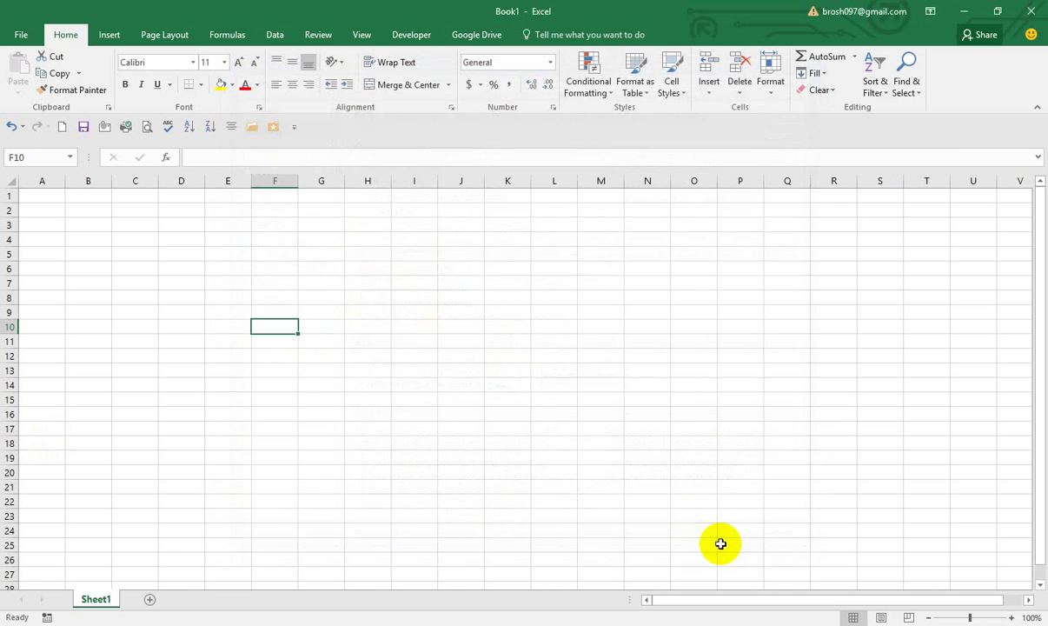
{"action": "left_click", "coordinate": [460, 412]}
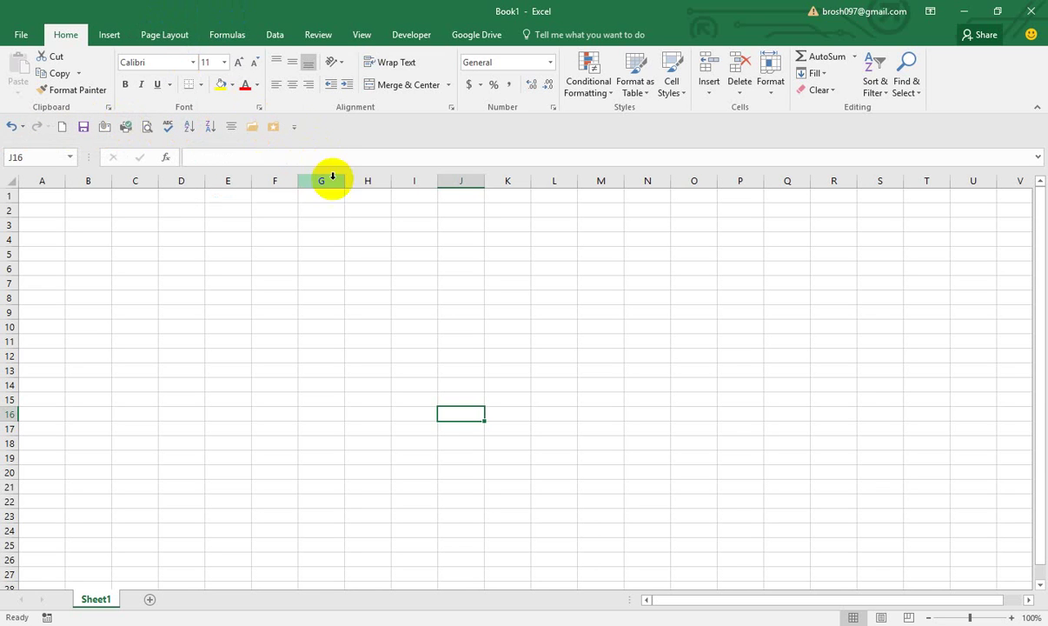
Open the Customize Quick Access Toolbar dropdown list.
{"action": "left_click", "coordinate": [295, 129]}
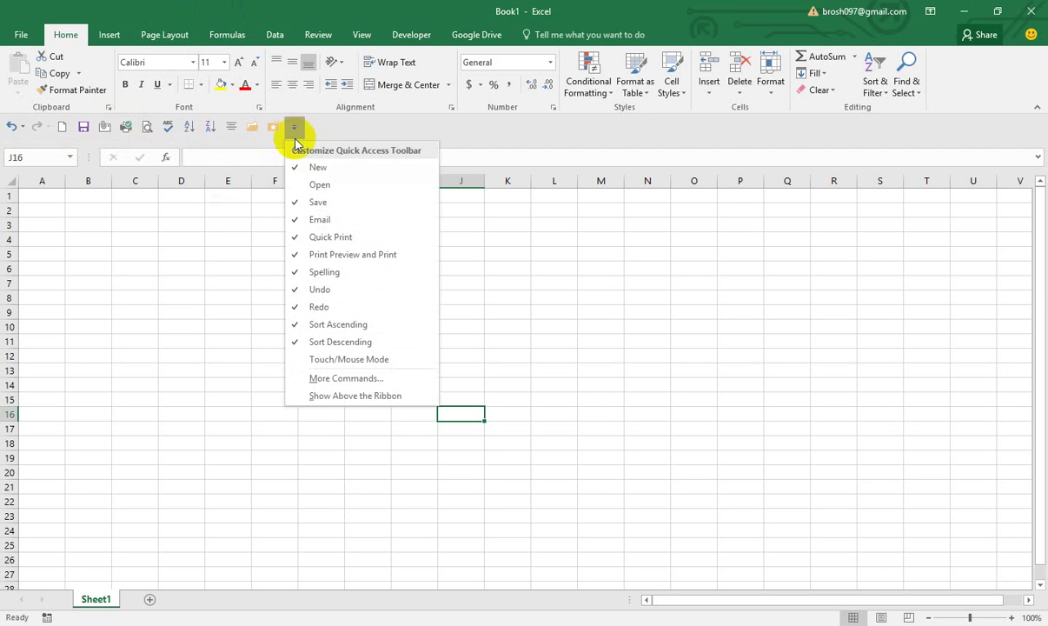
Move the Quick Access Toolbar above the ribbon, back below, and finally above again.
{"action": "left_click", "coordinate": [309, 396]}
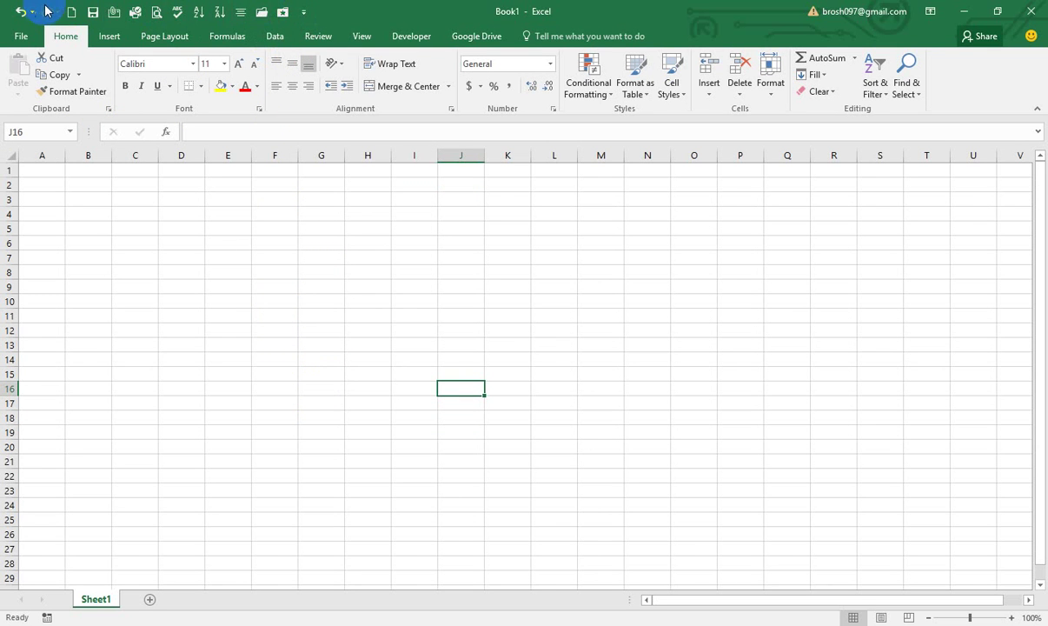
{"action": "left_click", "coordinate": [303, 11]}
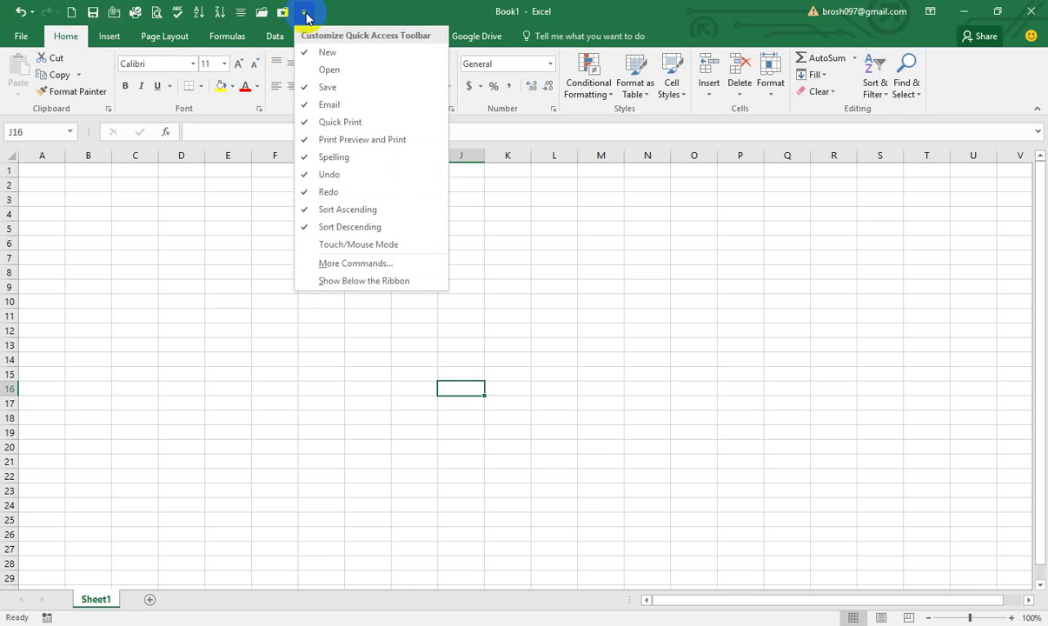
{"action": "left_click", "coordinate": [310, 279]}
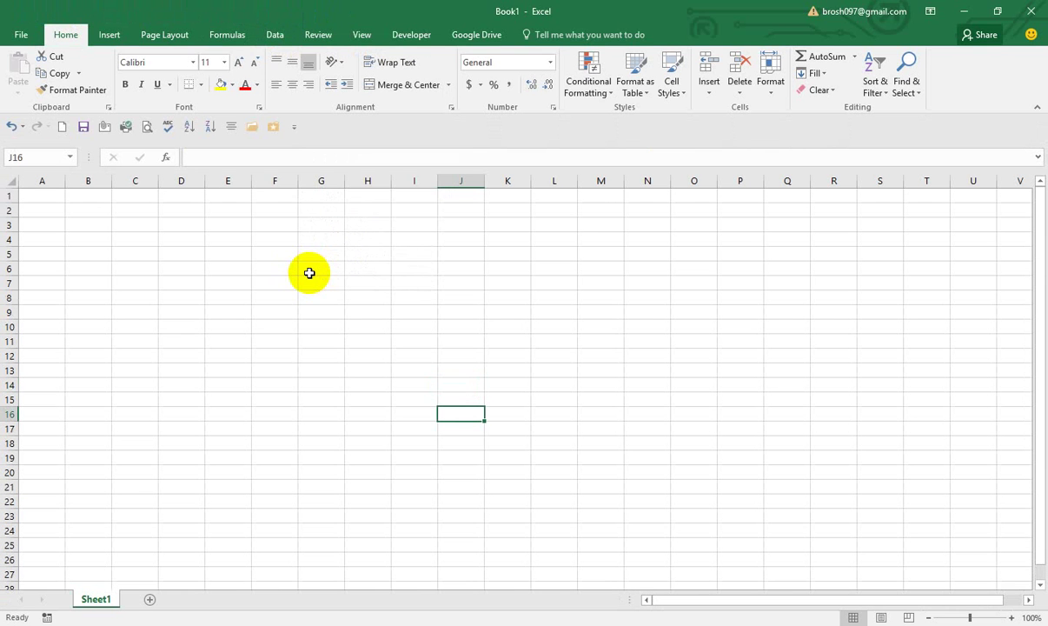
{"action": "left_click", "coordinate": [294, 128]}
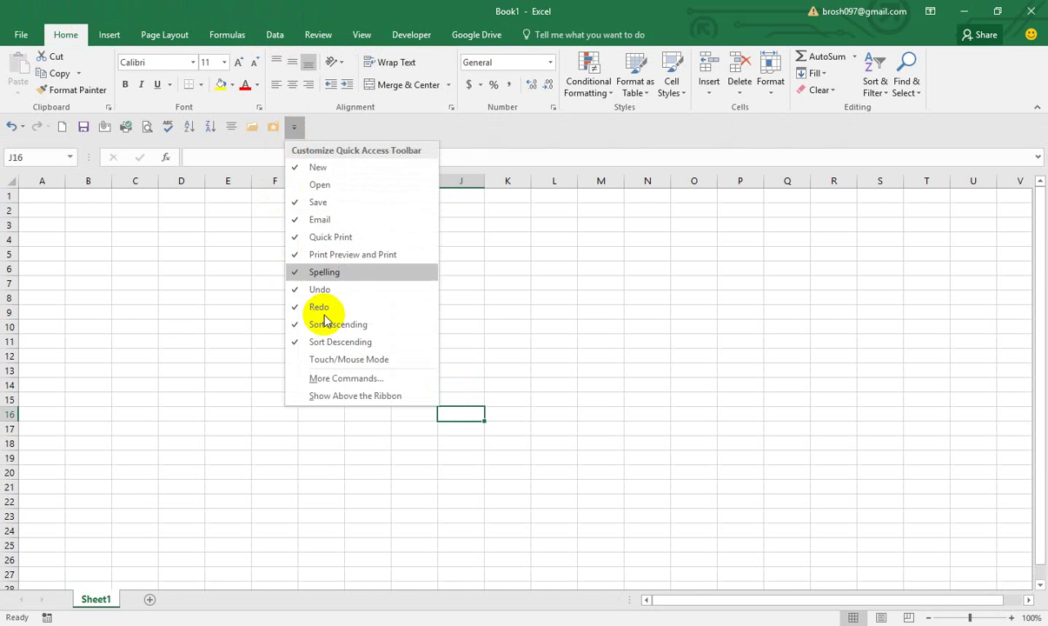
{"action": "left_click", "coordinate": [311, 395]}
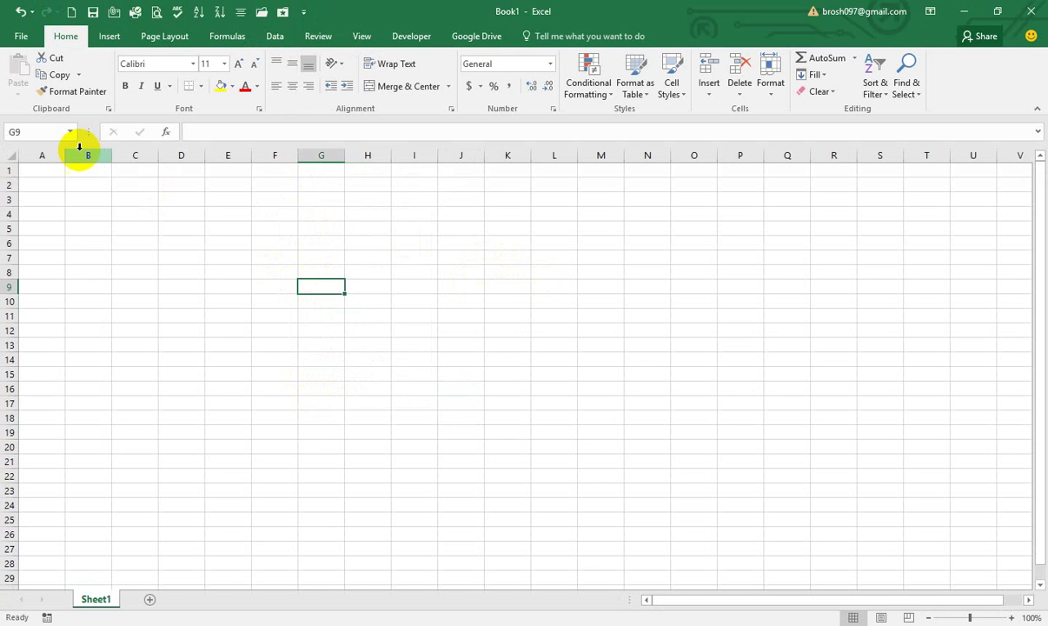
{"action": "left_click", "coordinate": [223, 129]}
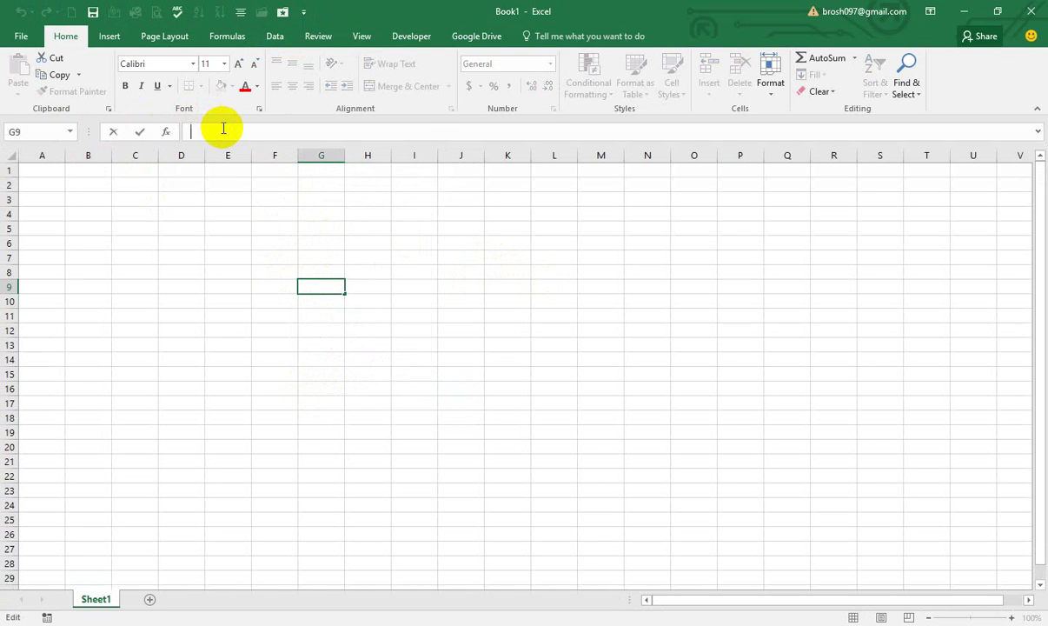
{"action": "left_click", "coordinate": [93, 238]}
{"action": "key", "text": "Right"}
{"action": "key", "text": "Right"}
{"action": "key", "text": "Right"}
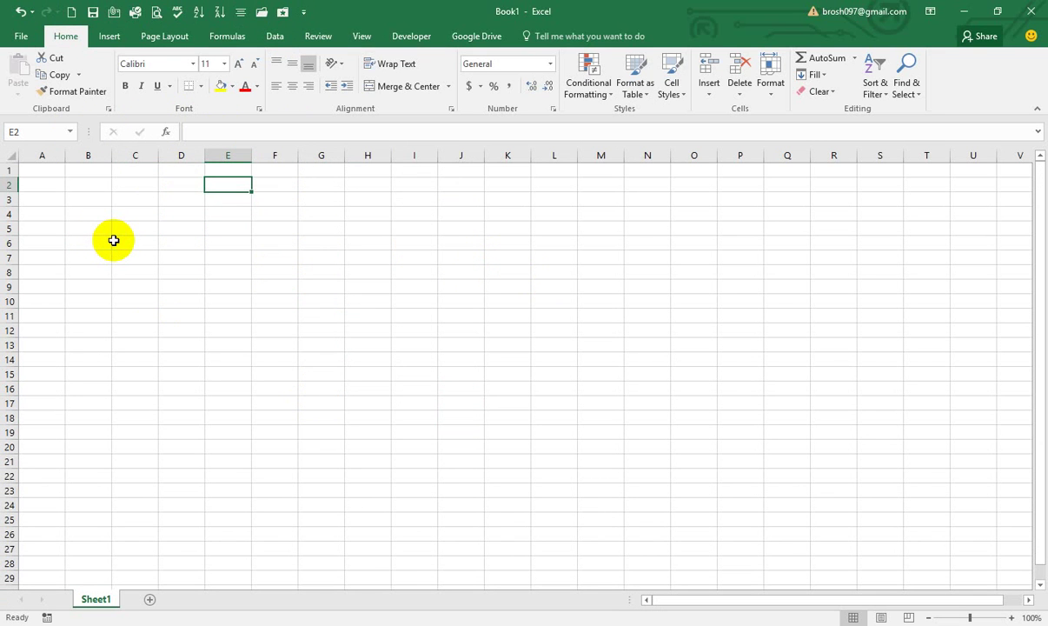
{"action": "key", "text": "Left"}
{"action": "key", "text": "Left"}
{"action": "key", "text": "Left"}
{"action": "key", "text": "Right"}
{"action": "key", "text": "Right"}
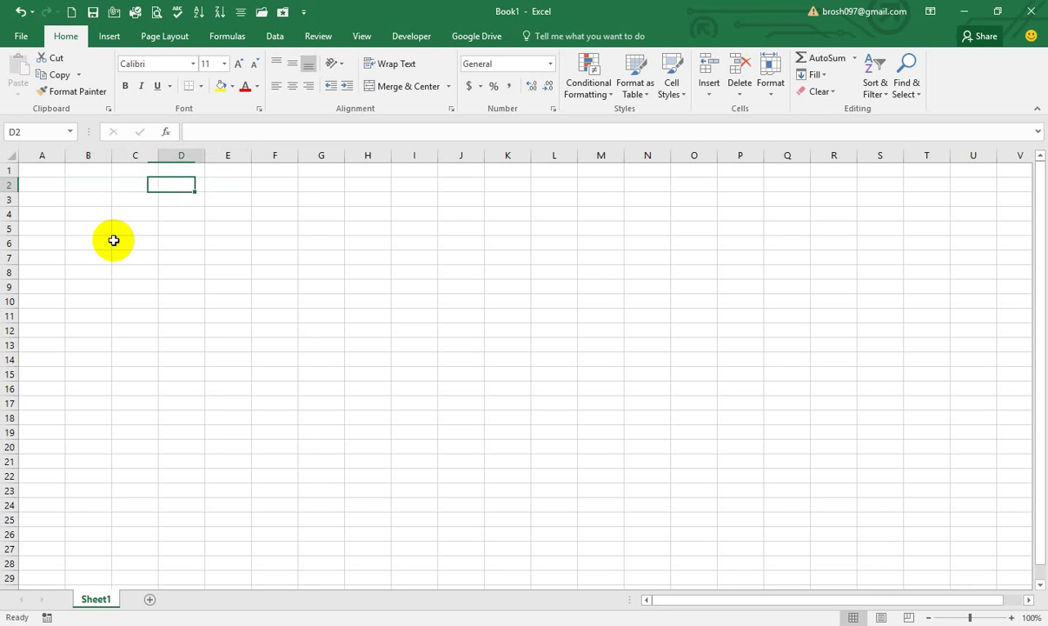
{"action": "key", "text": "Right"}
{"action": "key", "text": "Right"}
{"action": "key", "text": "Left"}
{"action": "key", "text": "Left"}
{"action": "key", "text": "Left"}
{"action": "key", "text": "Left"}
{"action": "key", "text": "Left"}
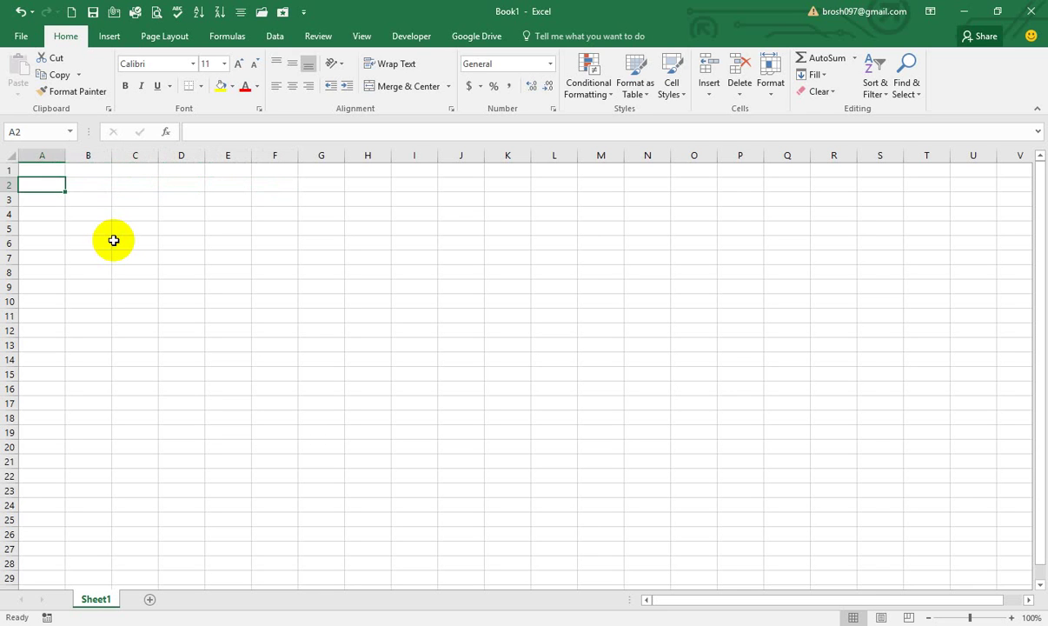
{"action": "key", "text": "Right"}
{"action": "key", "text": "Right"}
{"action": "key", "text": "Right"}
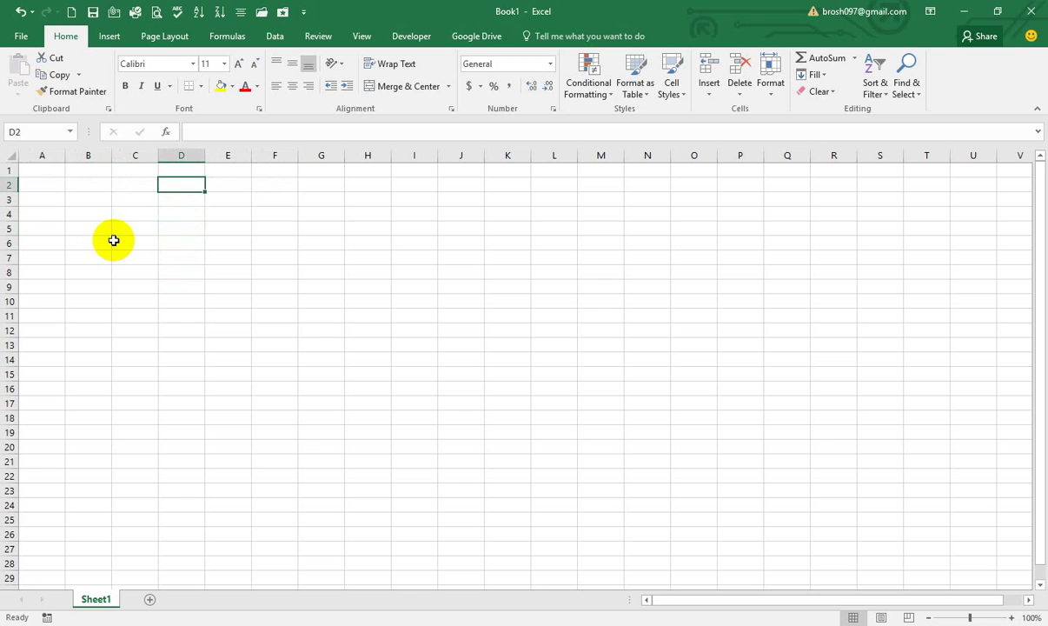
{"action": "key", "text": "Left"}
{"action": "key", "text": "Left"}
{"action": "key", "text": "Left"}
{"action": "key", "text": "Down"}
{"action": "key", "text": "Down"}
{"action": "key", "text": "Right"}
{"action": "key", "text": "Right"}
{"action": "key", "text": "Right"}
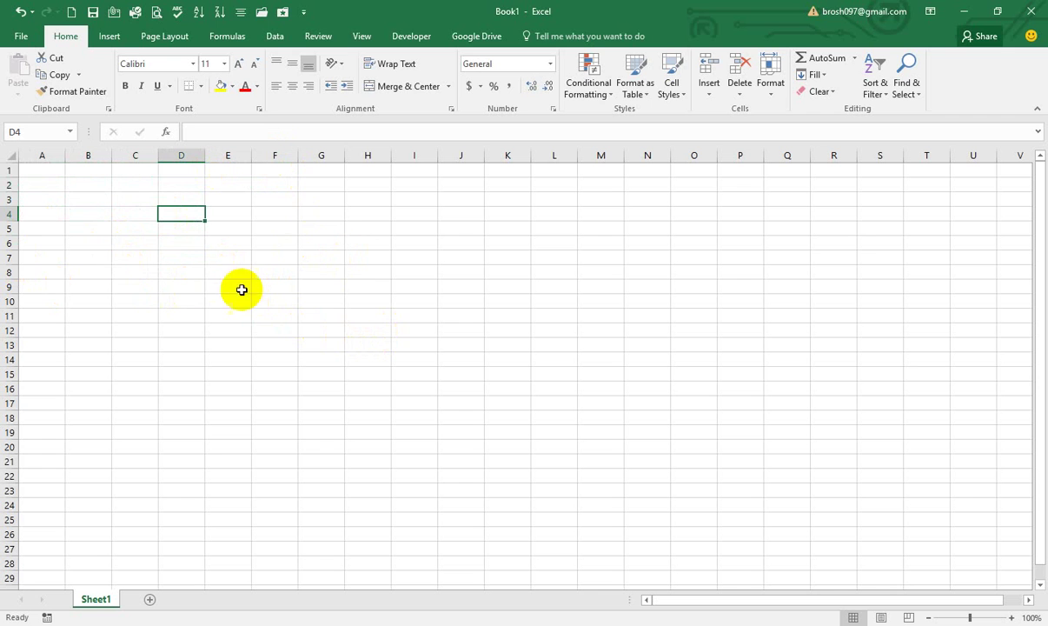
{"action": "left_click", "coordinate": [198, 345]}
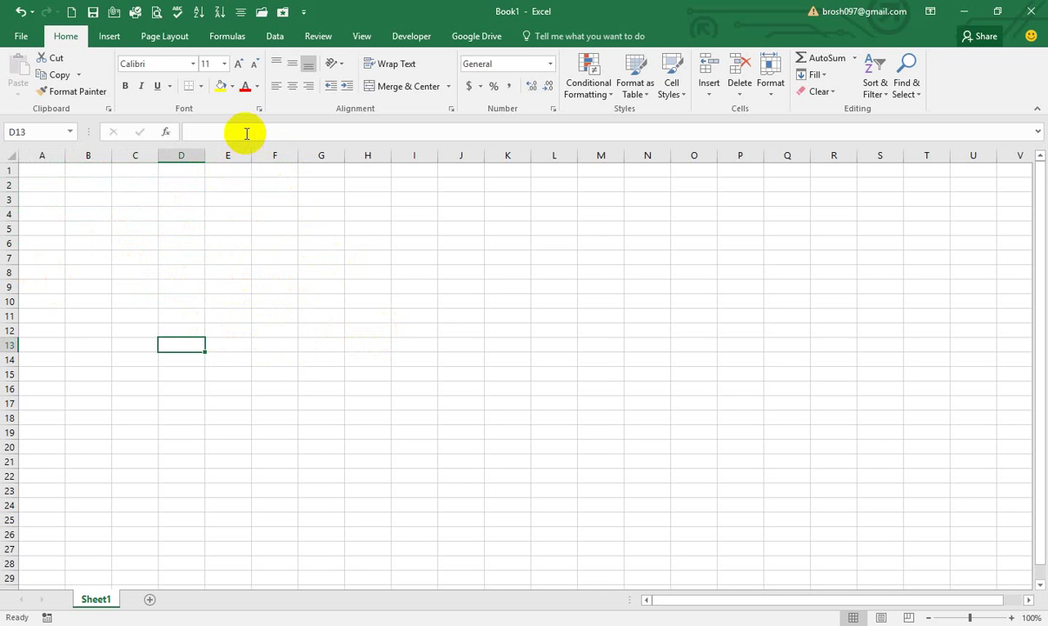
{"action": "left_click", "coordinate": [247, 133]}
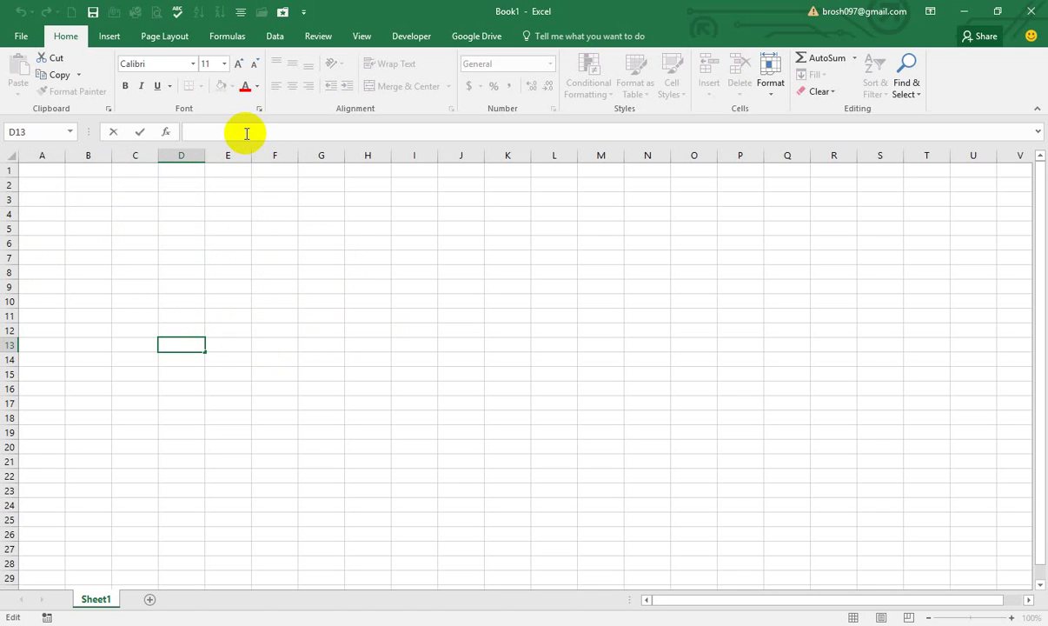
{"action": "left_click", "coordinate": [292, 256]}
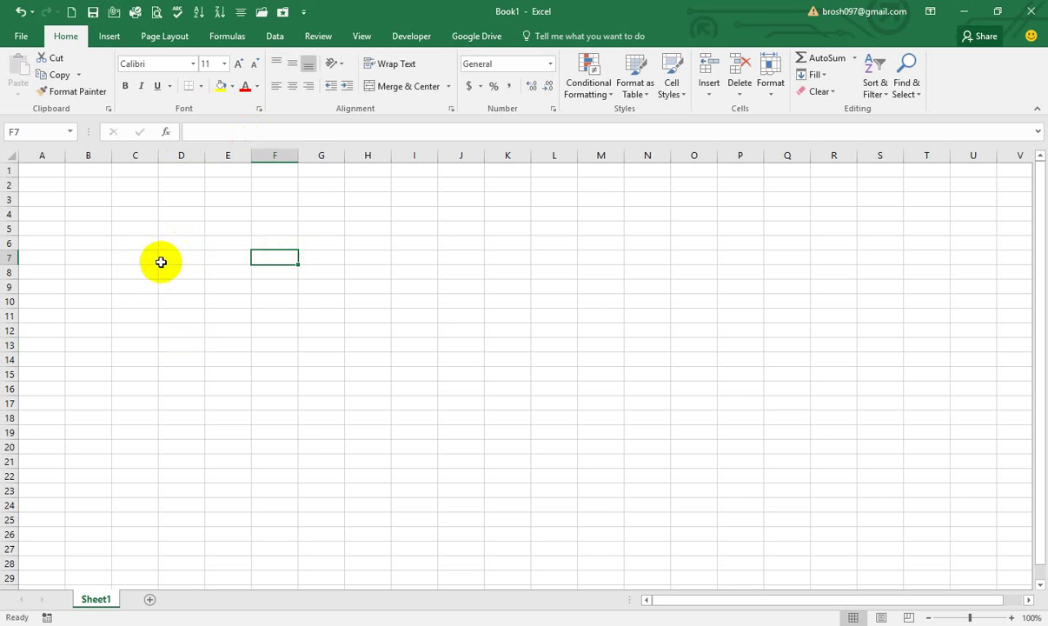
{"action": "left_click", "coordinate": [165, 324]}
{"action": "left_click", "coordinate": [407, 351]}
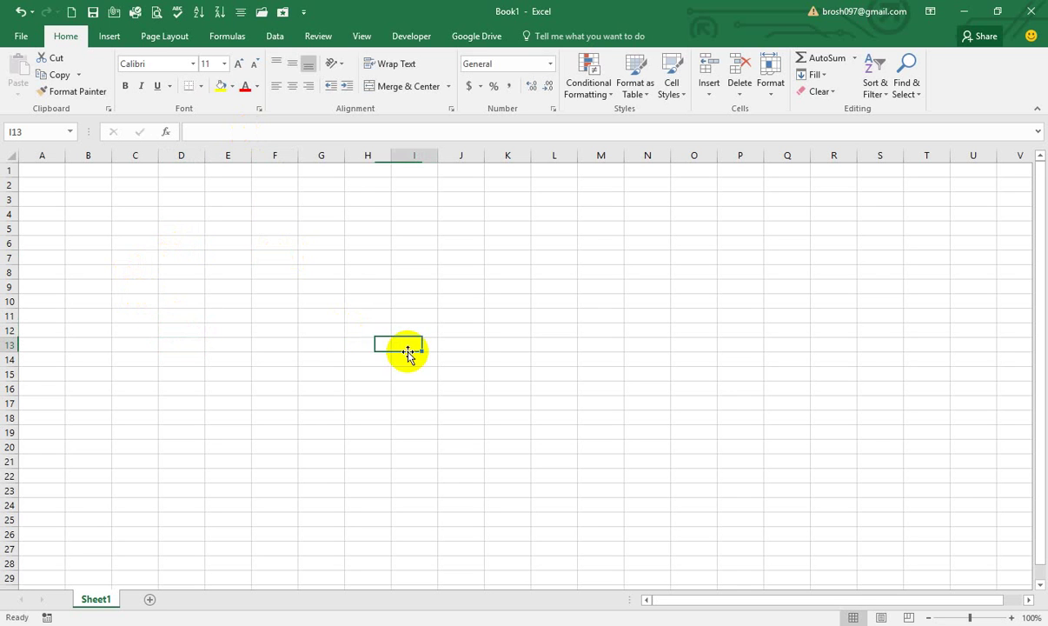
On the View tab, toggle the Formula Bar checkbox off and on twice.
{"action": "left_click", "coordinate": [362, 39]}
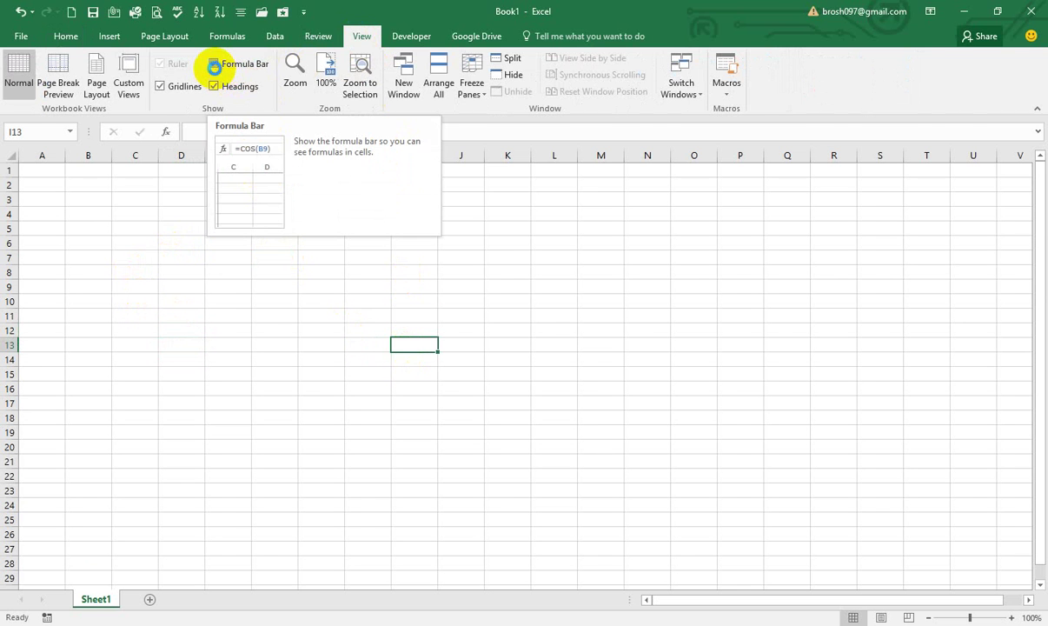
{"action": "left_click", "coordinate": [214, 66]}
{"action": "left_click", "coordinate": [216, 65]}
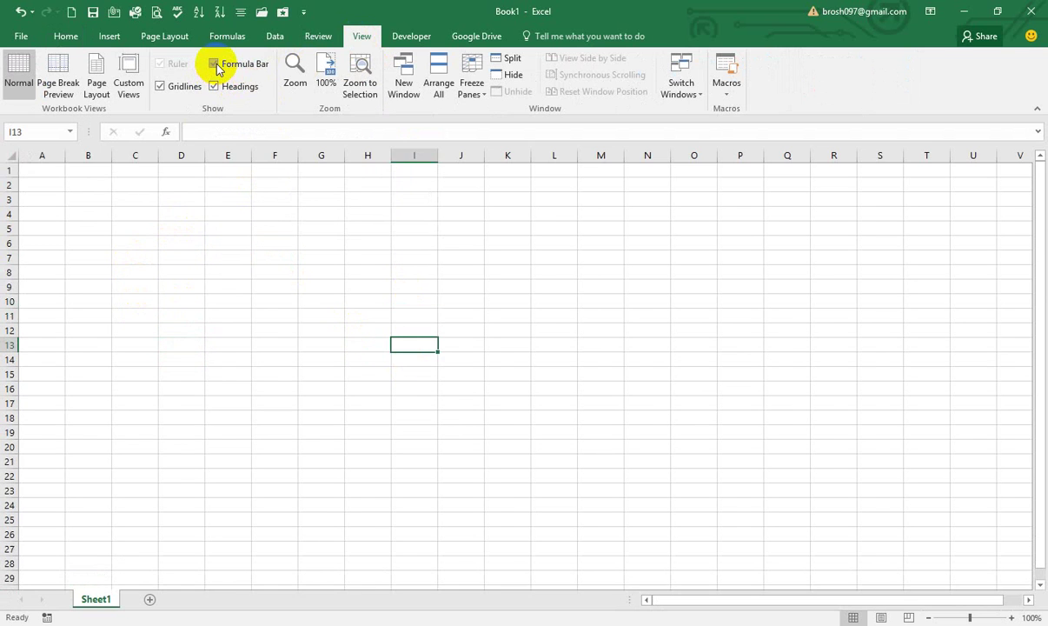
{"action": "left_click", "coordinate": [215, 65]}
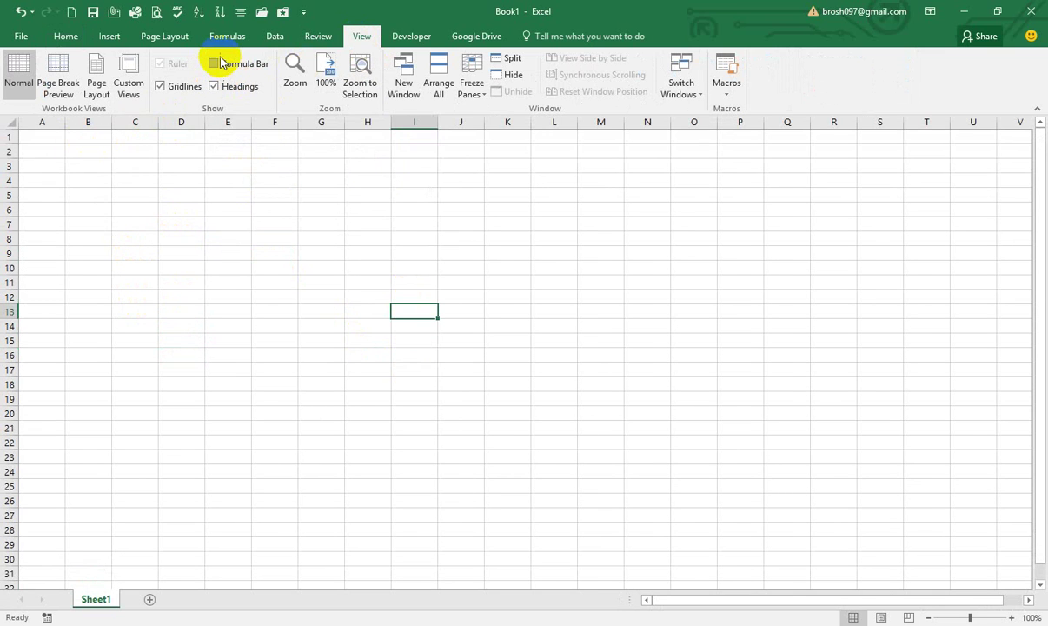
{"action": "left_click", "coordinate": [214, 64]}
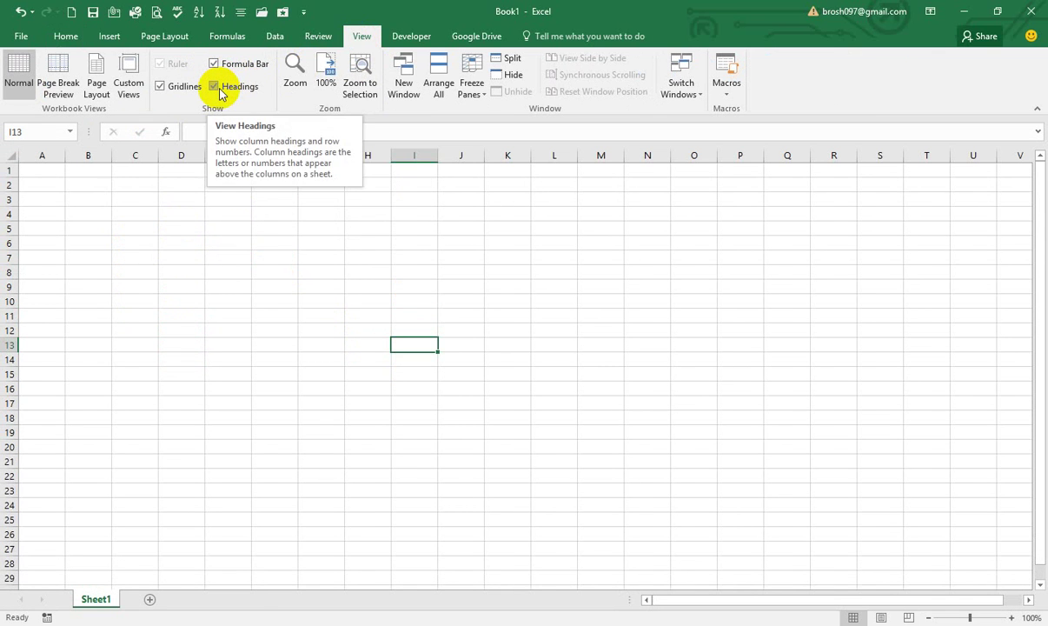
Toggle Headings off and on twice, then hide both the formula bar and headings.
{"action": "left_click", "coordinate": [215, 87]}
{"action": "left_click", "coordinate": [218, 91]}
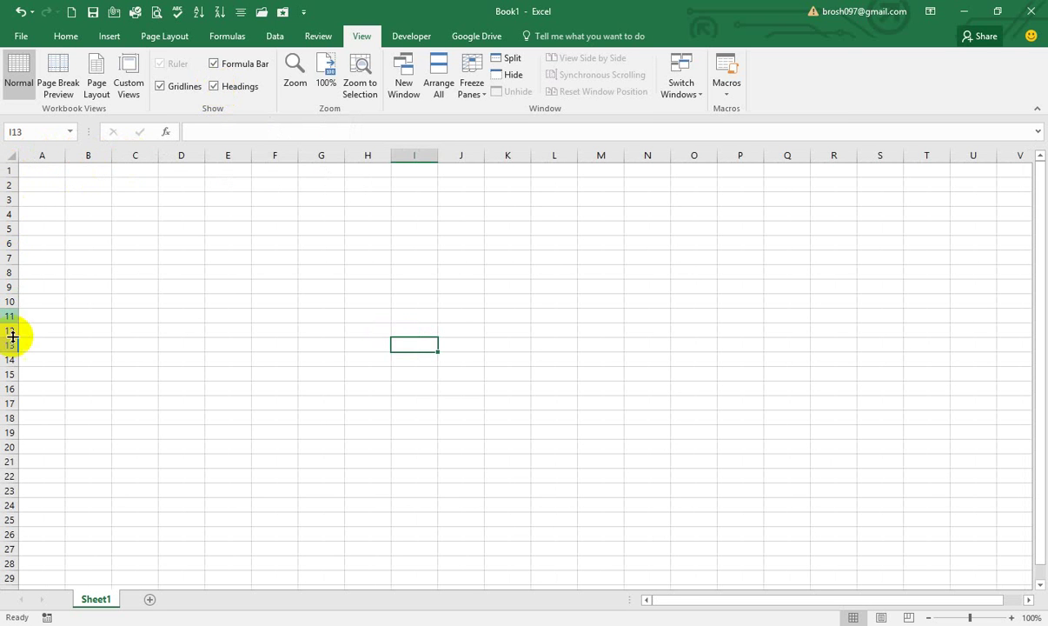
{"action": "left_click", "coordinate": [215, 87]}
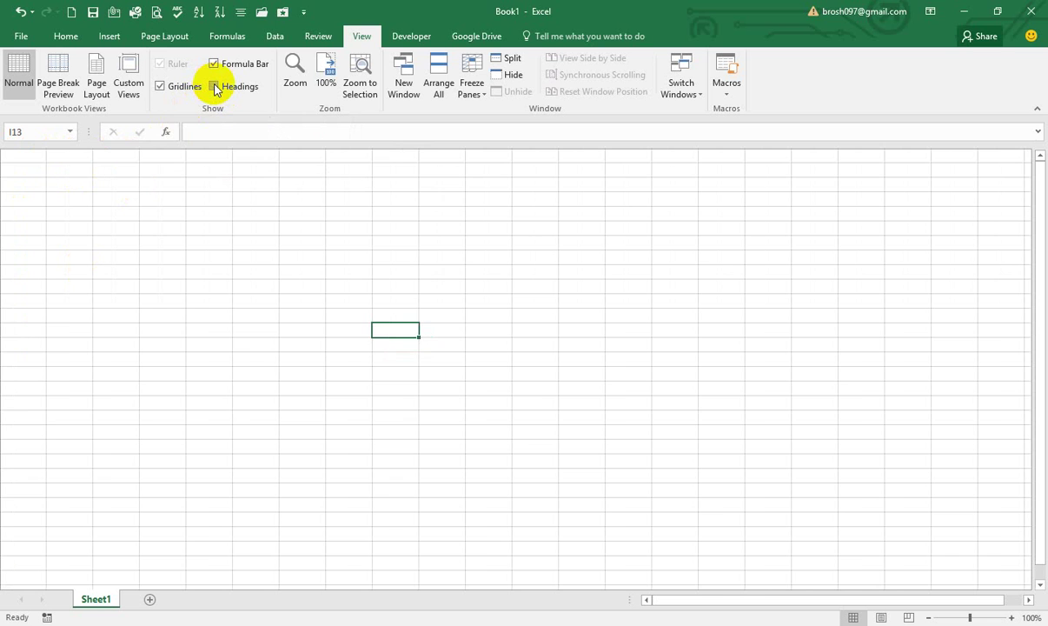
{"action": "left_click", "coordinate": [216, 88]}
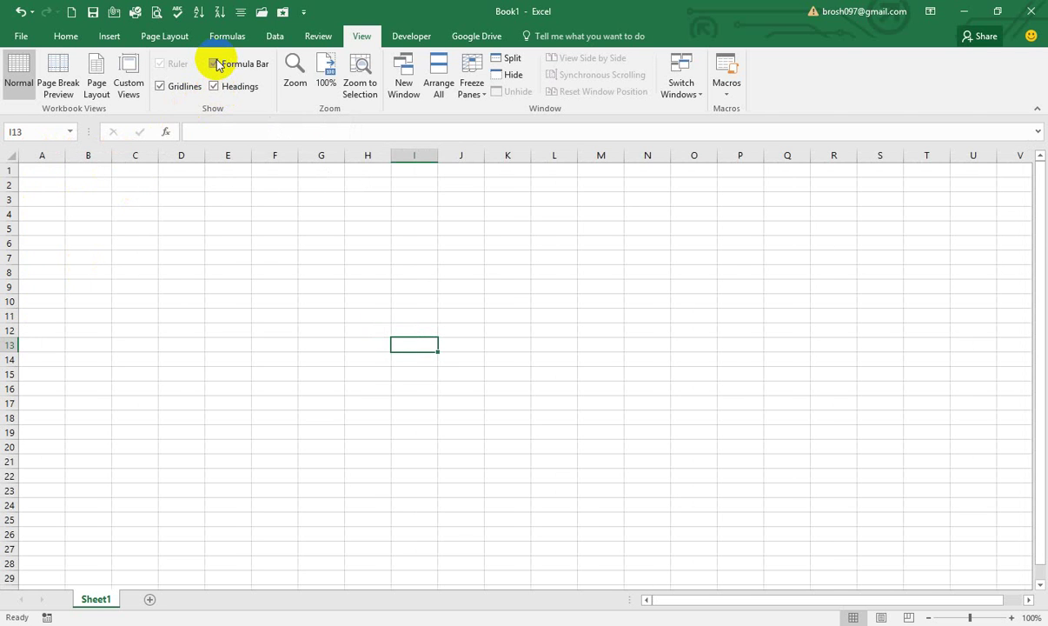
{"action": "left_click", "coordinate": [215, 64]}
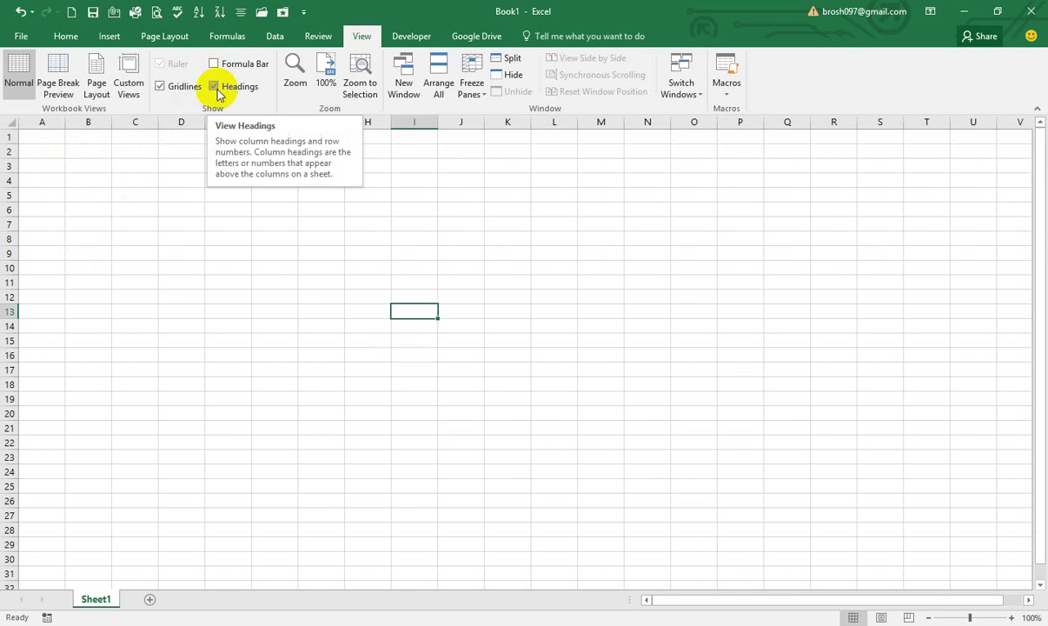
{"action": "left_click", "coordinate": [216, 88]}
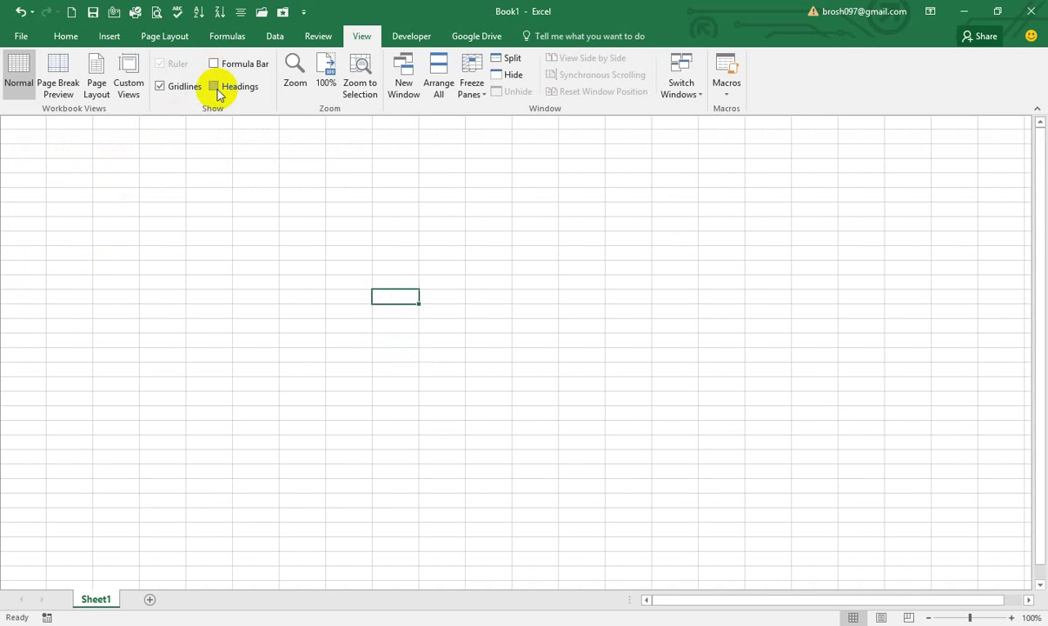
Hide gridlines, then restore the formula bar, headings and gridlines, and select cells J9 and F1.
{"action": "left_click", "coordinate": [170, 91]}
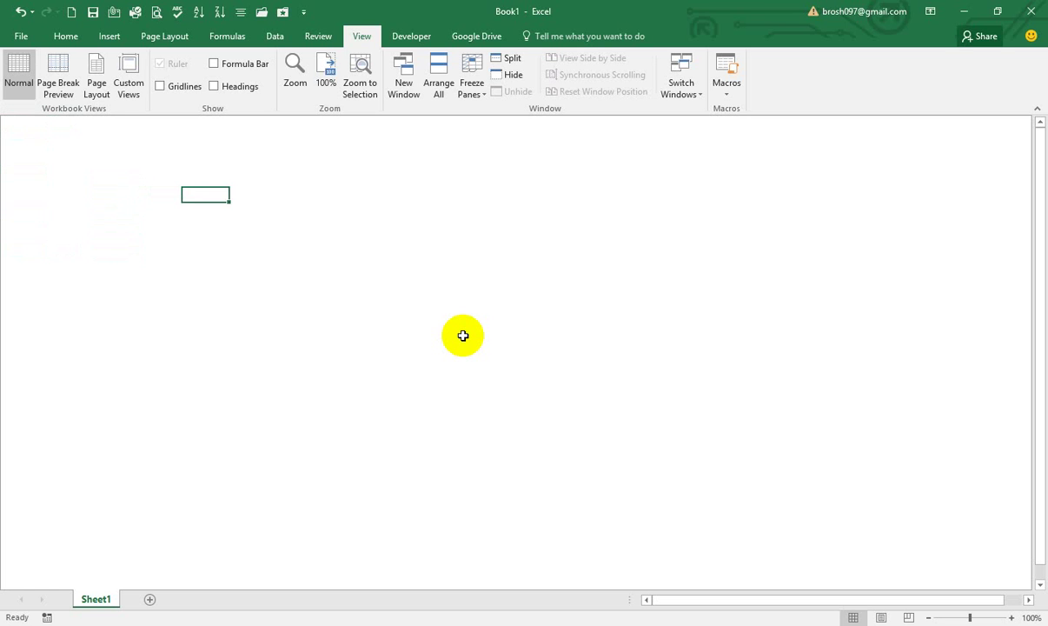
{"action": "left_click", "coordinate": [215, 67]}
{"action": "left_click", "coordinate": [214, 86]}
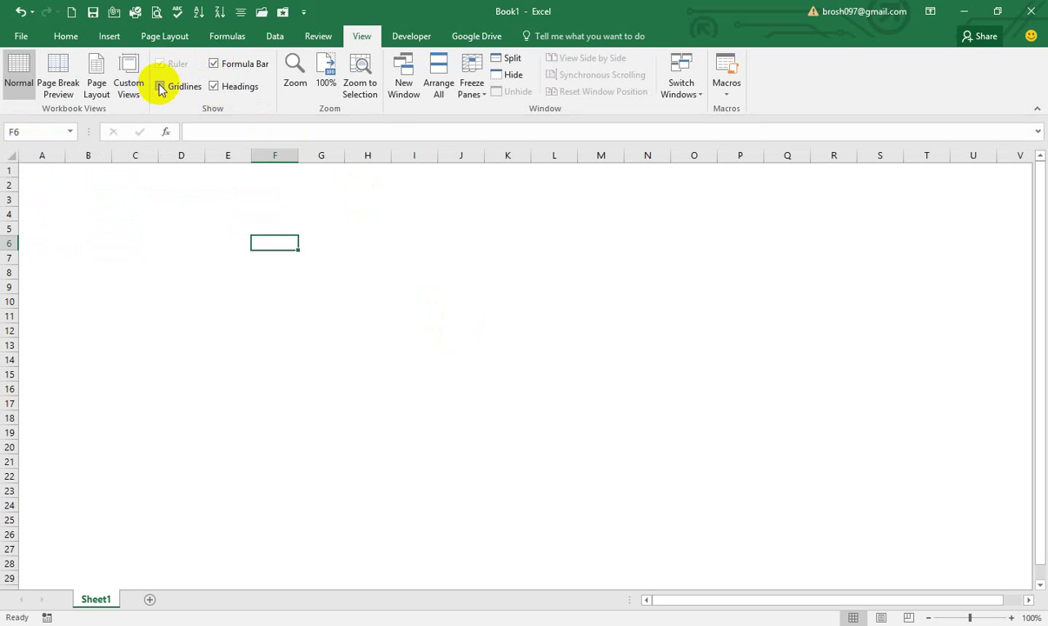
{"action": "left_click", "coordinate": [365, 36]}
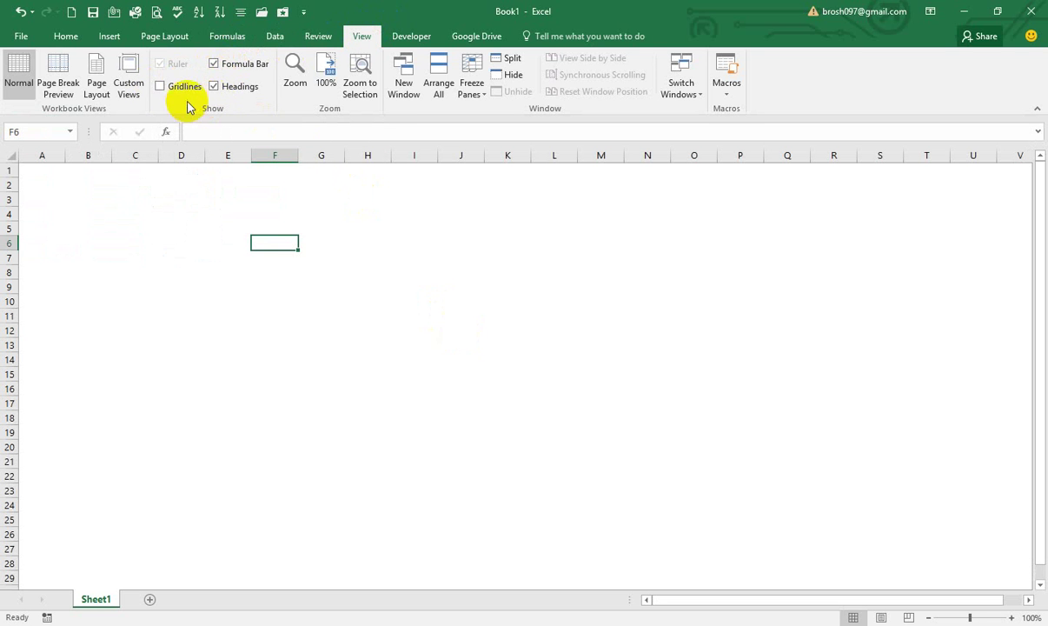
{"action": "left_click", "coordinate": [161, 87]}
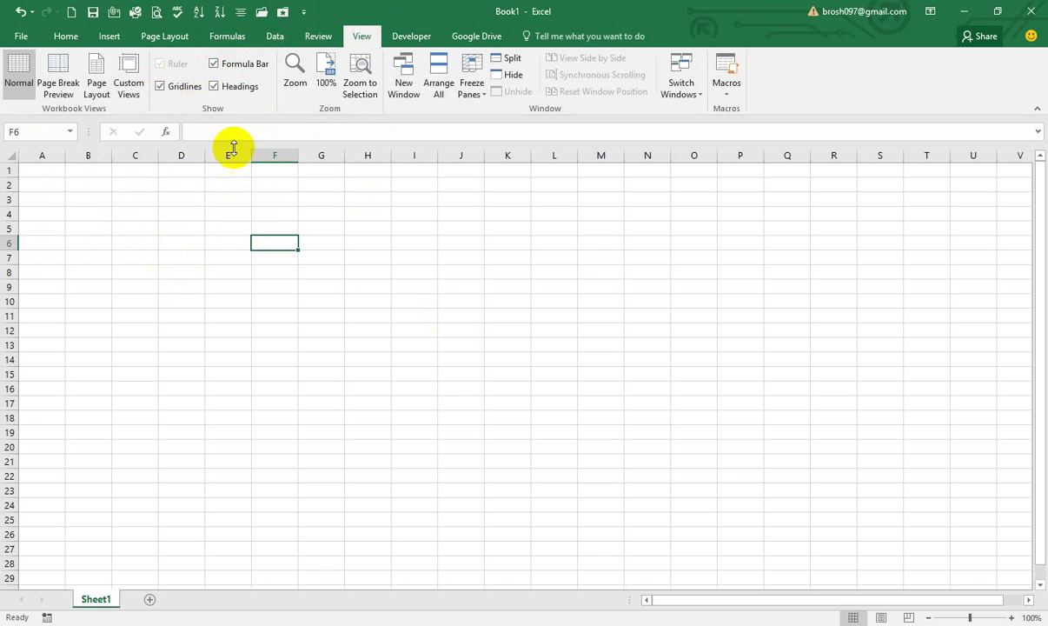
{"action": "left_click", "coordinate": [444, 287]}
{"action": "left_click", "coordinate": [278, 172]}
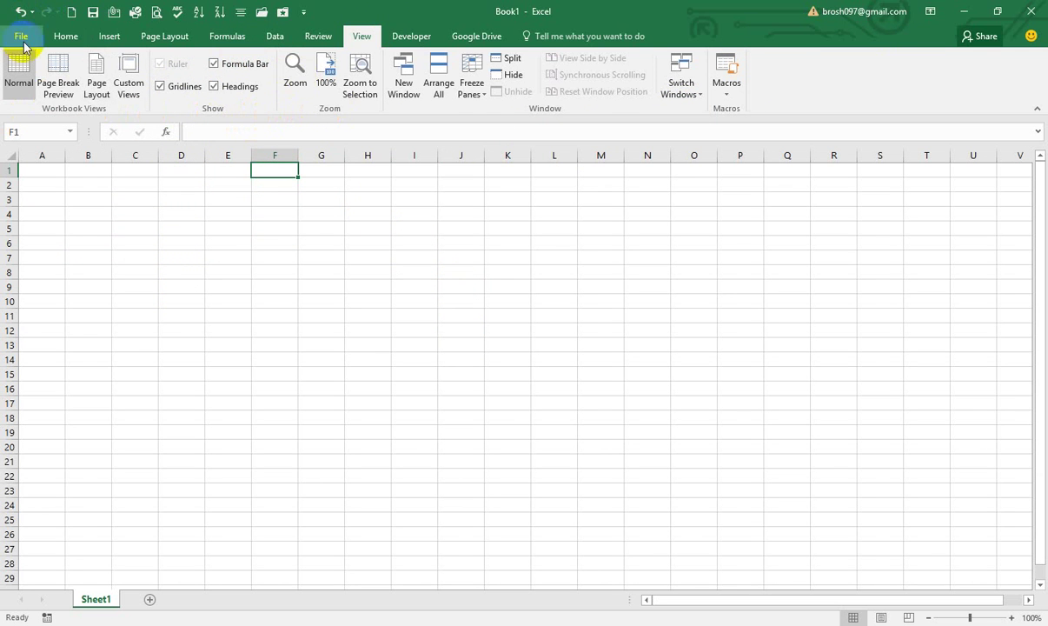
Collapse the ribbon to tab names from its right-click menu and briefly peek at the Home commands.
{"action": "left_click", "coordinate": [68, 42]}
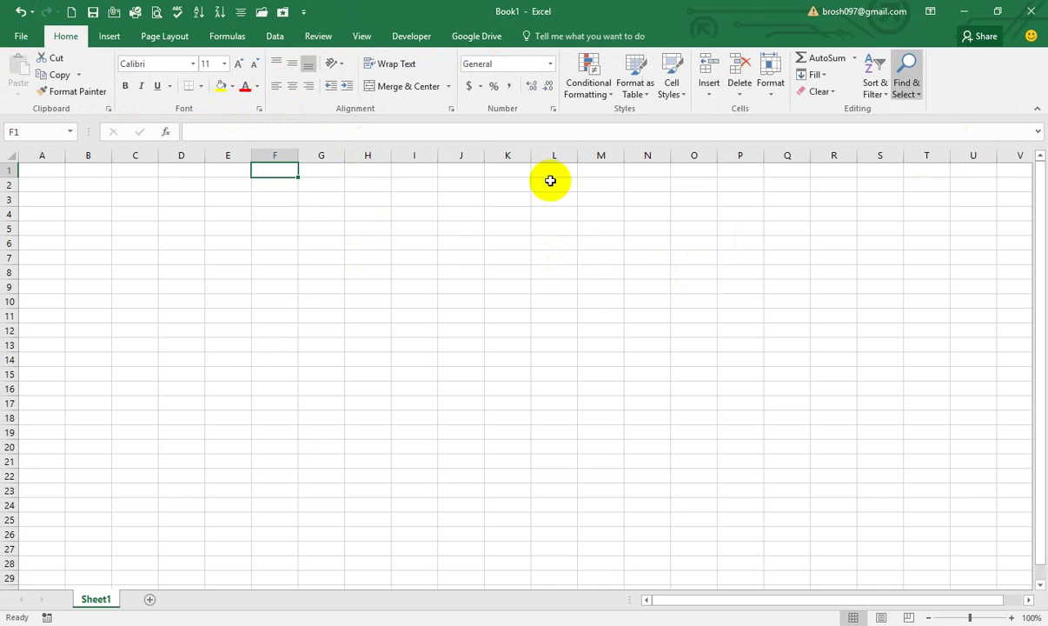
{"action": "right_click", "coordinate": [976, 80]}
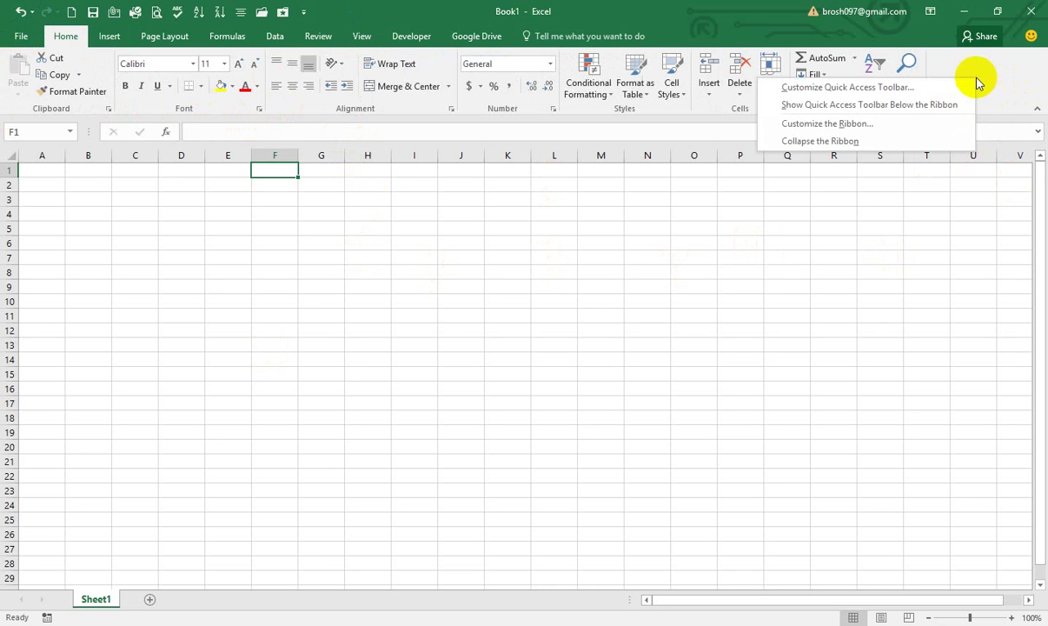
{"action": "left_click", "coordinate": [783, 144]}
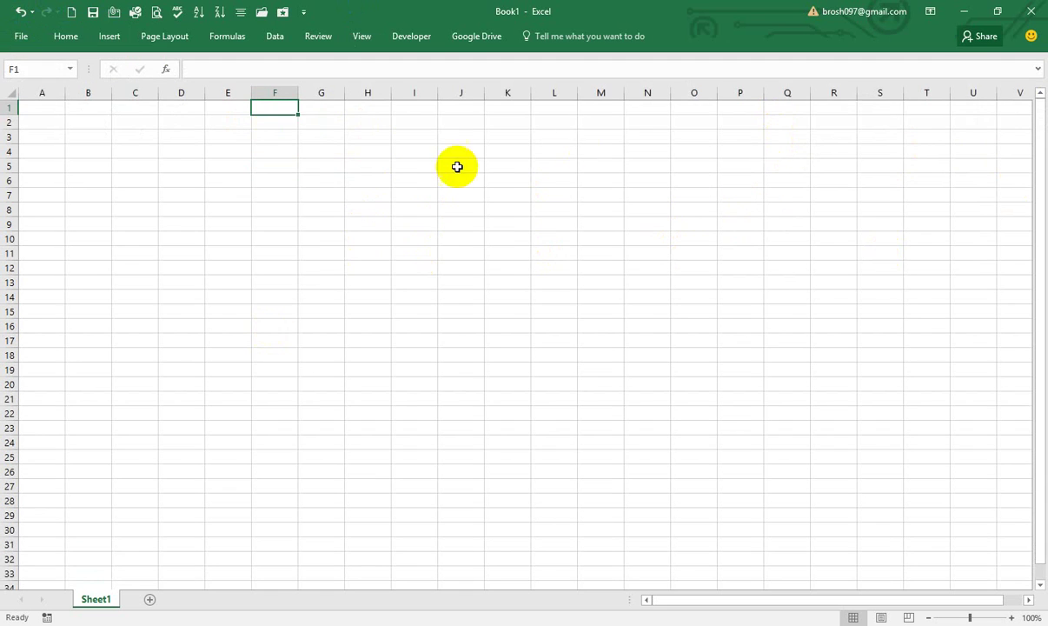
{"action": "left_click", "coordinate": [456, 166]}
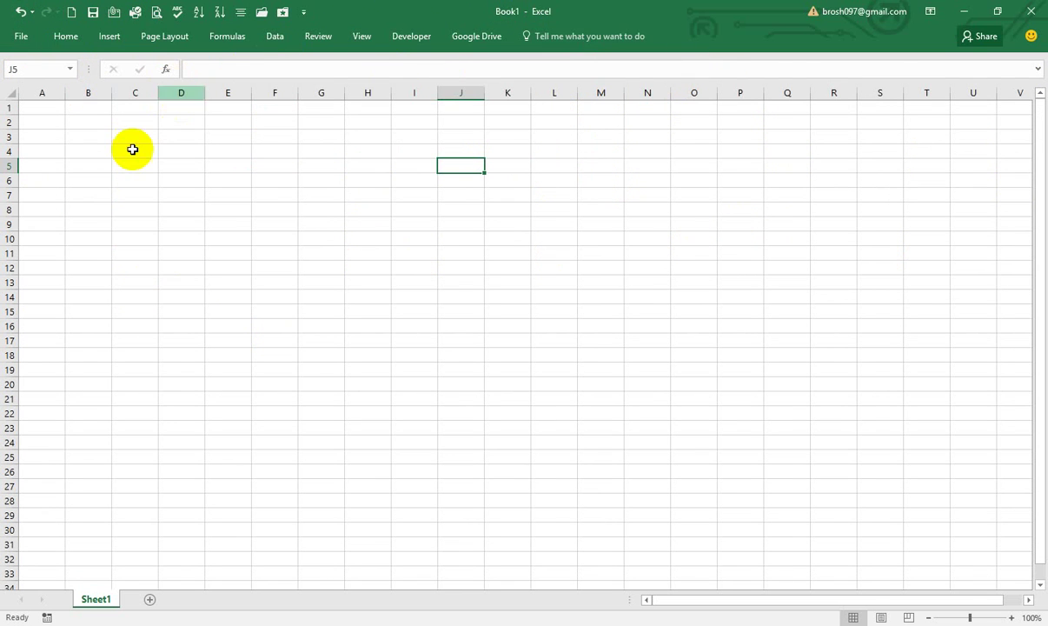
{"action": "left_click", "coordinate": [64, 41]}
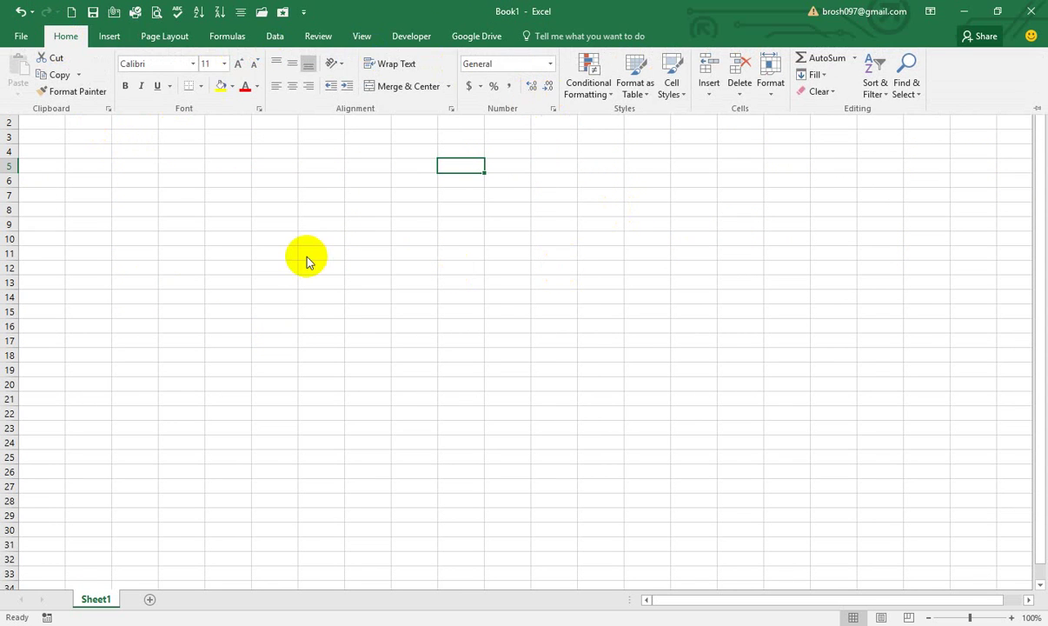
{"action": "left_click", "coordinate": [306, 259]}
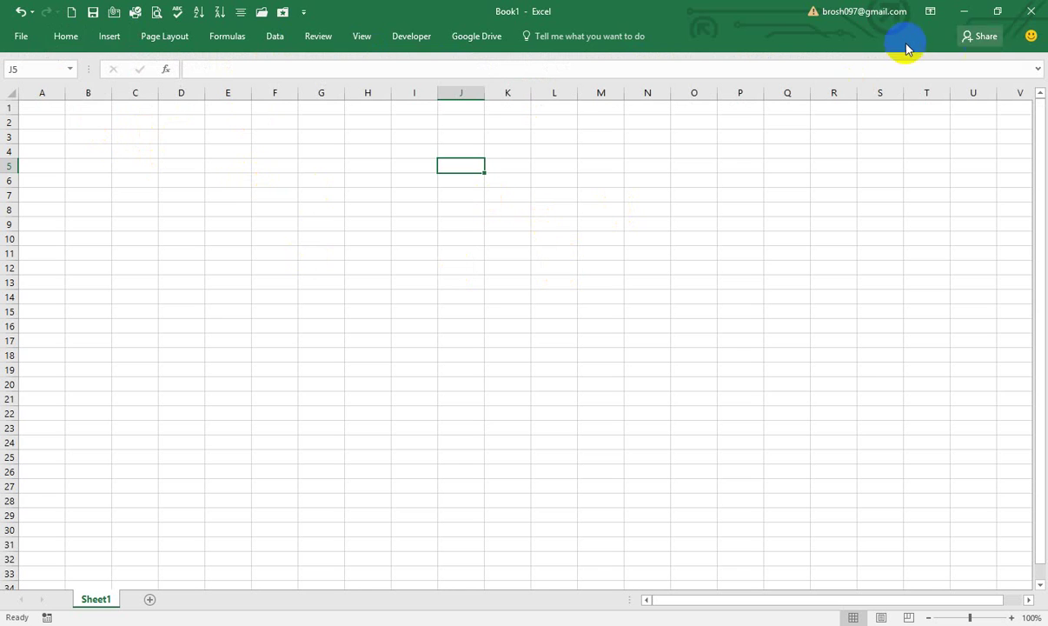
Uncheck Collapse the Ribbon so the Home commands stay pinned, then select cell N9.
{"action": "right_click", "coordinate": [936, 43]}
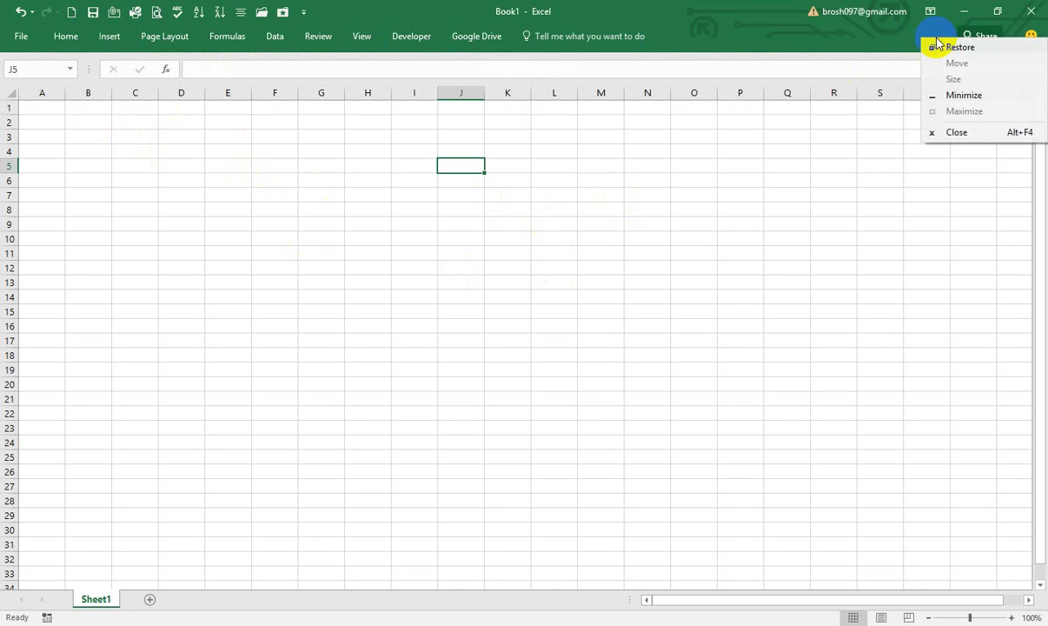
{"action": "left_click", "coordinate": [882, 207]}
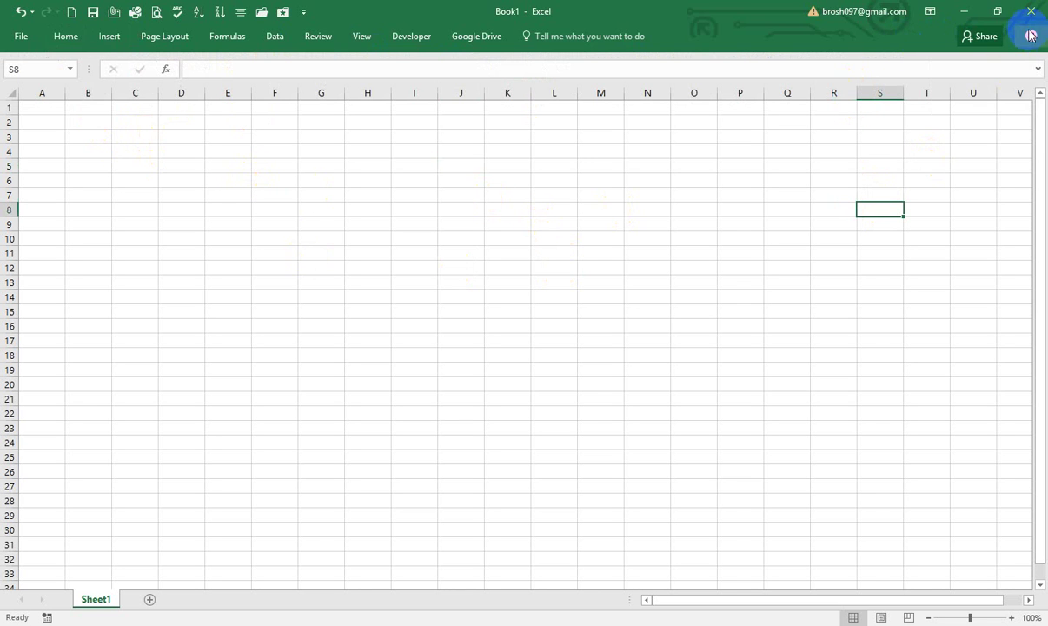
{"action": "left_click", "coordinate": [57, 36]}
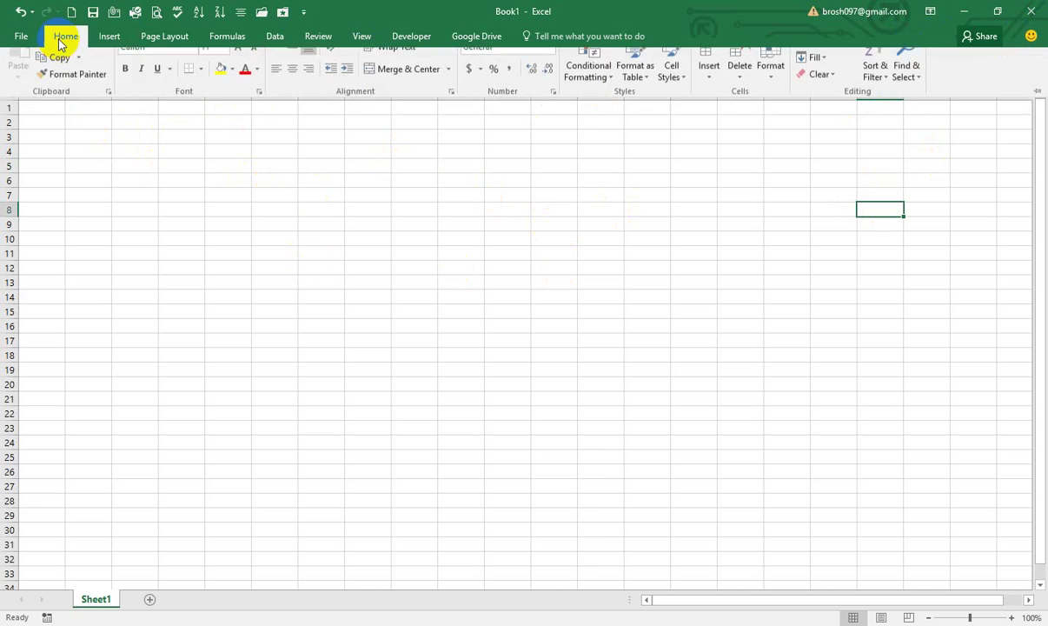
{"action": "right_click", "coordinate": [979, 81]}
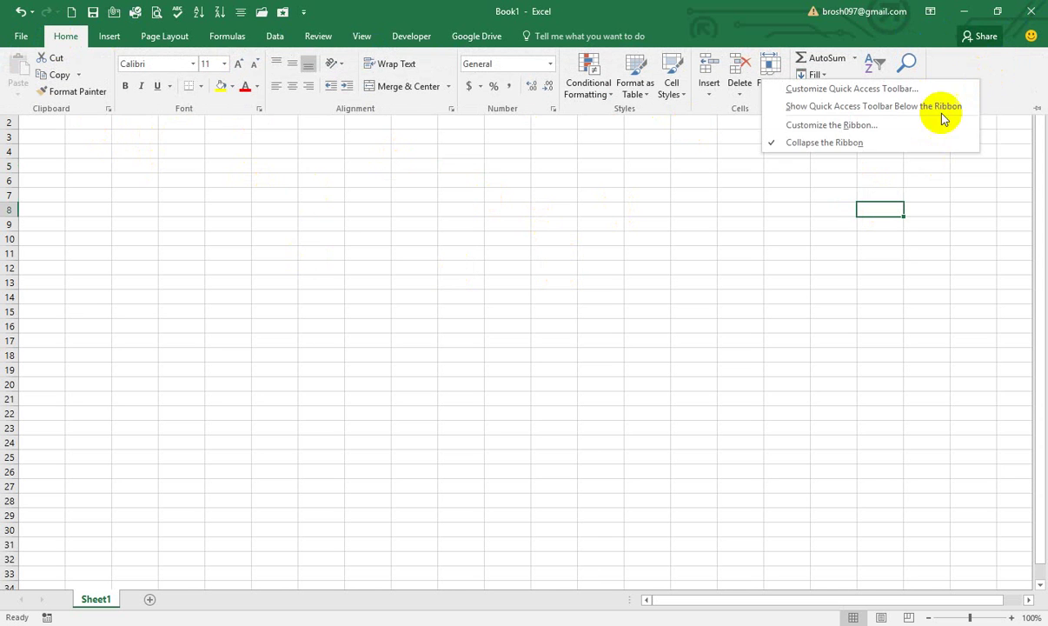
{"action": "left_click", "coordinate": [804, 143]}
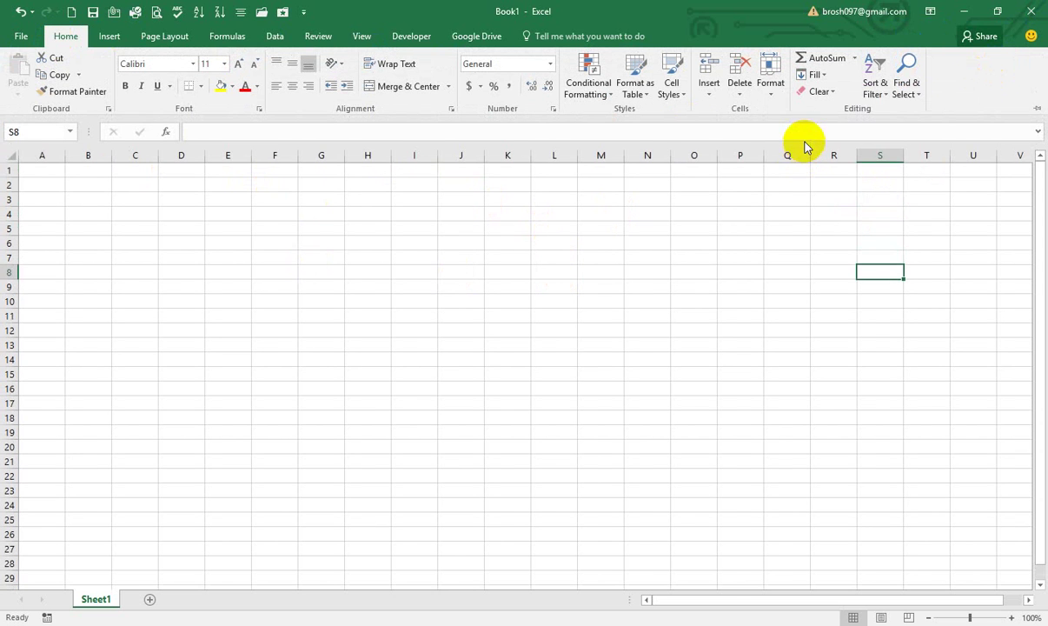
{"action": "left_click", "coordinate": [664, 281]}
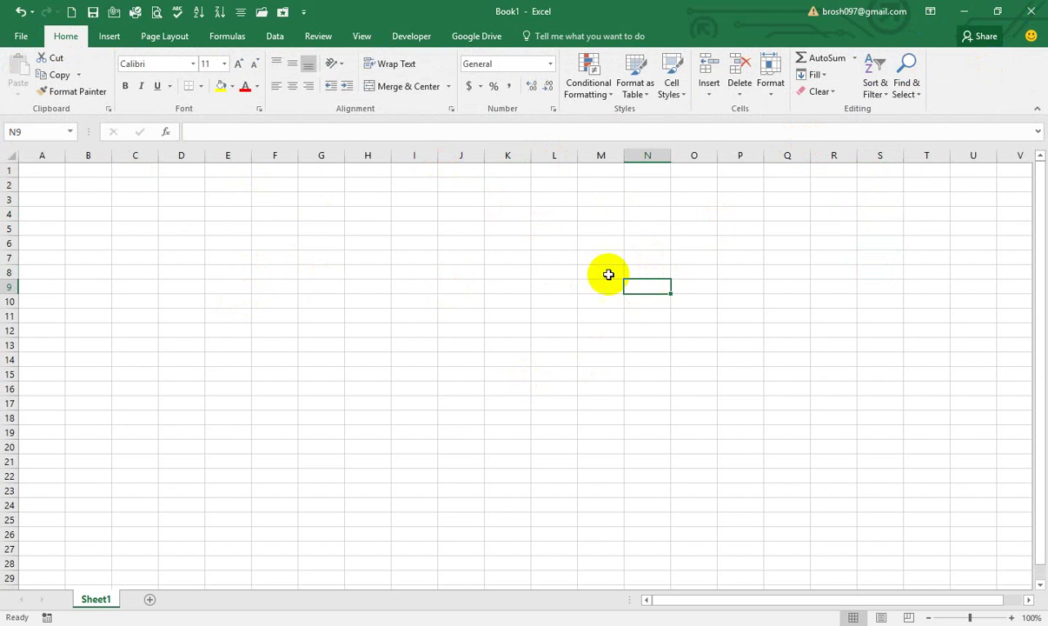
Auto-hide the ribbon via Ribbon Display Options, then select cells J16 and E64.
{"action": "left_click", "coordinate": [929, 18]}
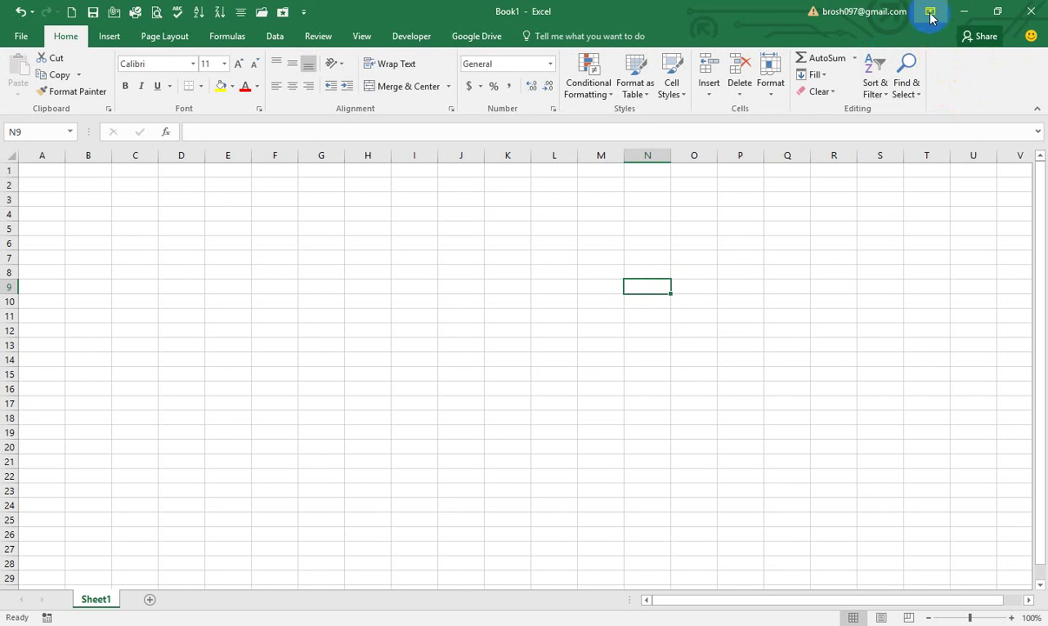
{"action": "left_click", "coordinate": [930, 15]}
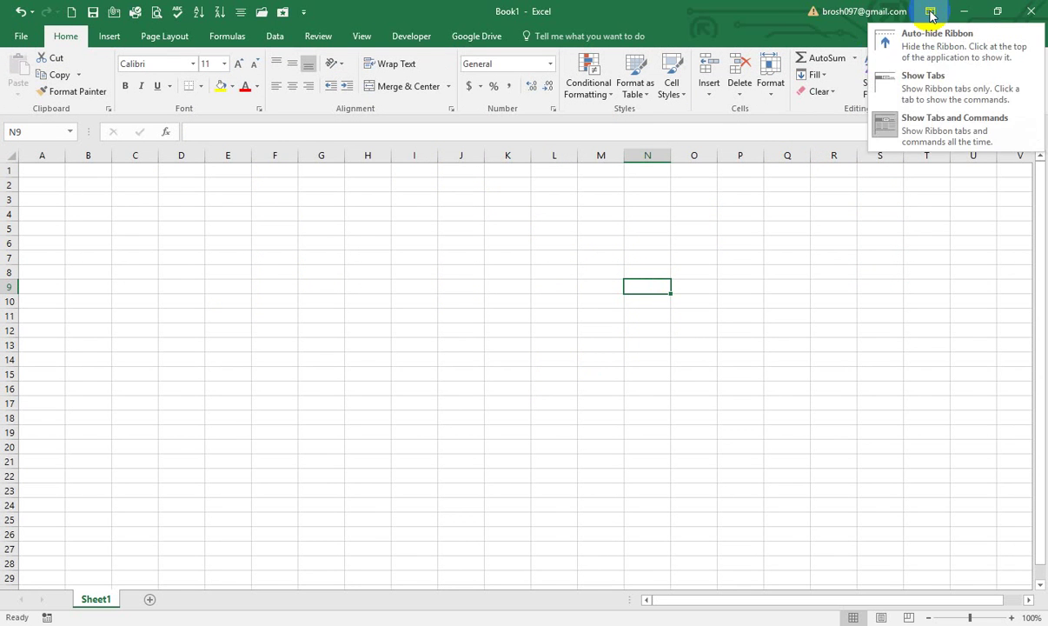
{"action": "left_click", "coordinate": [886, 42]}
{"action": "left_click", "coordinate": [469, 284]}
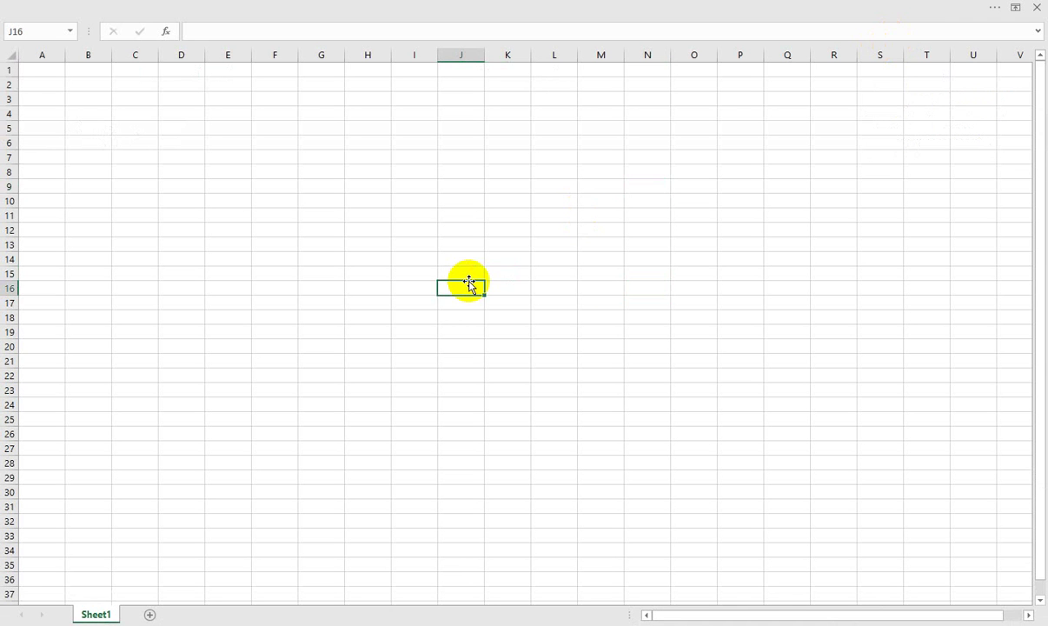
{"action": "scroll", "coordinate": [469, 282], "scroll_direction": "down", "scroll_amount": 20}
{"action": "scroll", "coordinate": [468, 281], "scroll_direction": "up", "scroll_amount": 5}
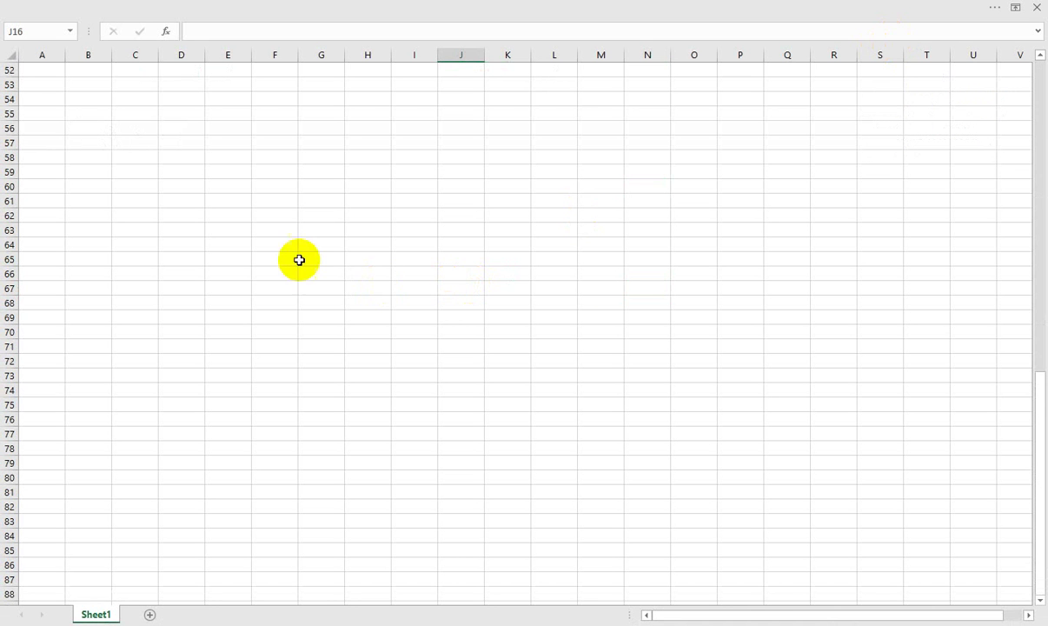
{"action": "left_click", "coordinate": [227, 243]}
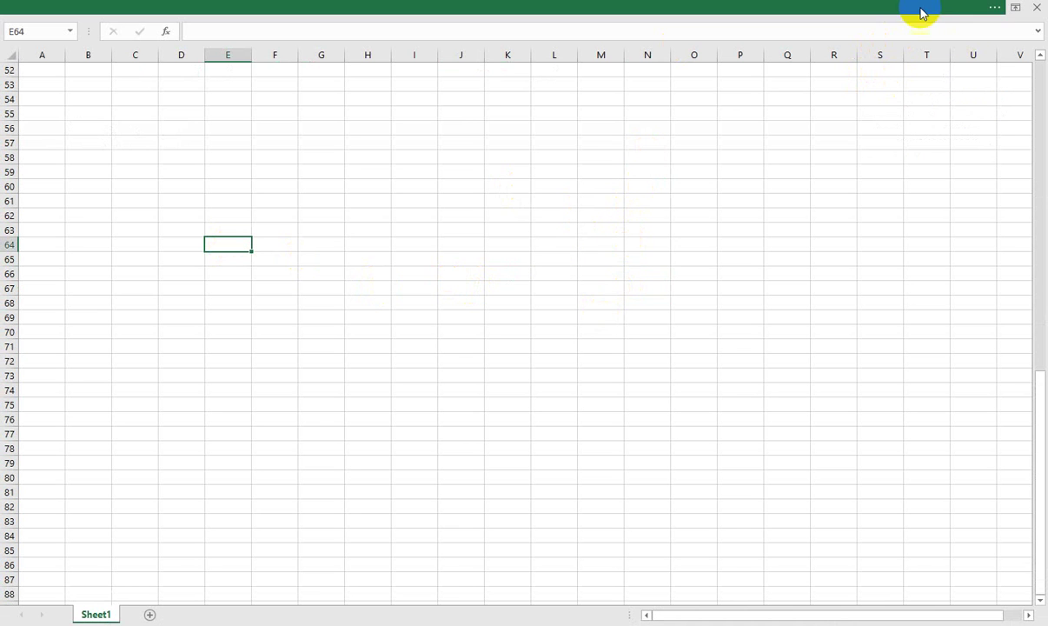
Switch the ribbon display to Show Tabs and select cell L72.
{"action": "left_click", "coordinate": [1016, 10]}
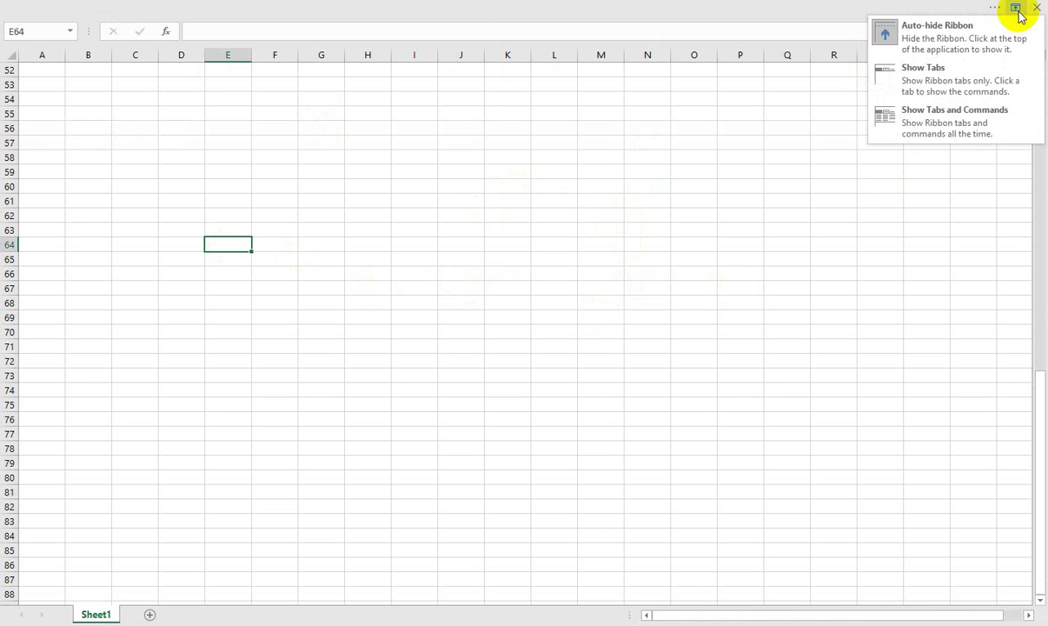
{"action": "left_click", "coordinate": [882, 74]}
{"action": "left_click", "coordinate": [566, 400]}
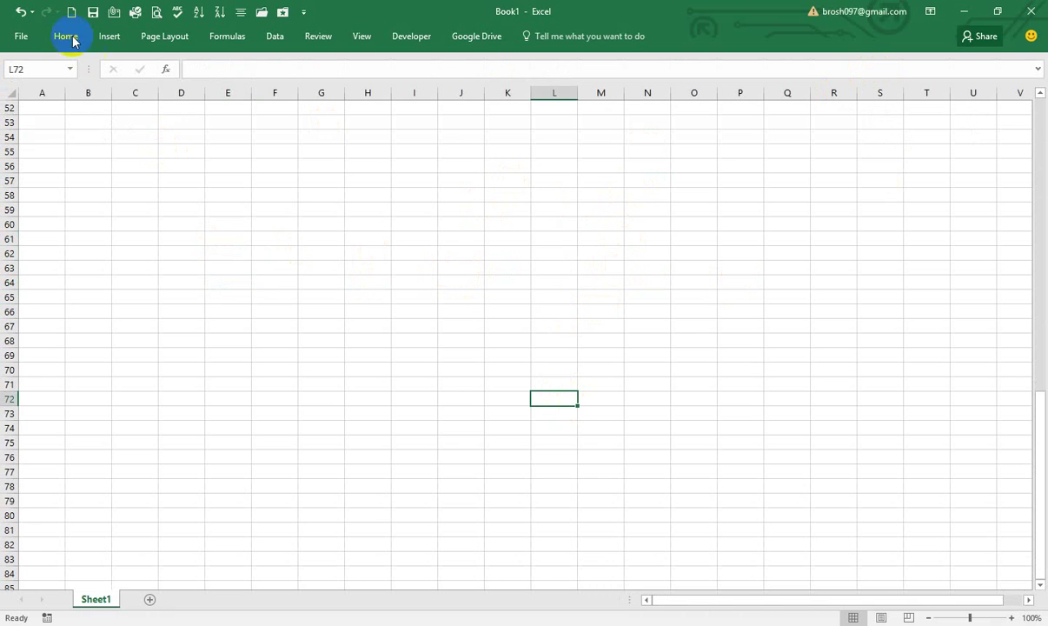
Switch from the Home tab to Insert and back to Home to compare commands.
{"action": "left_click", "coordinate": [66, 36]}
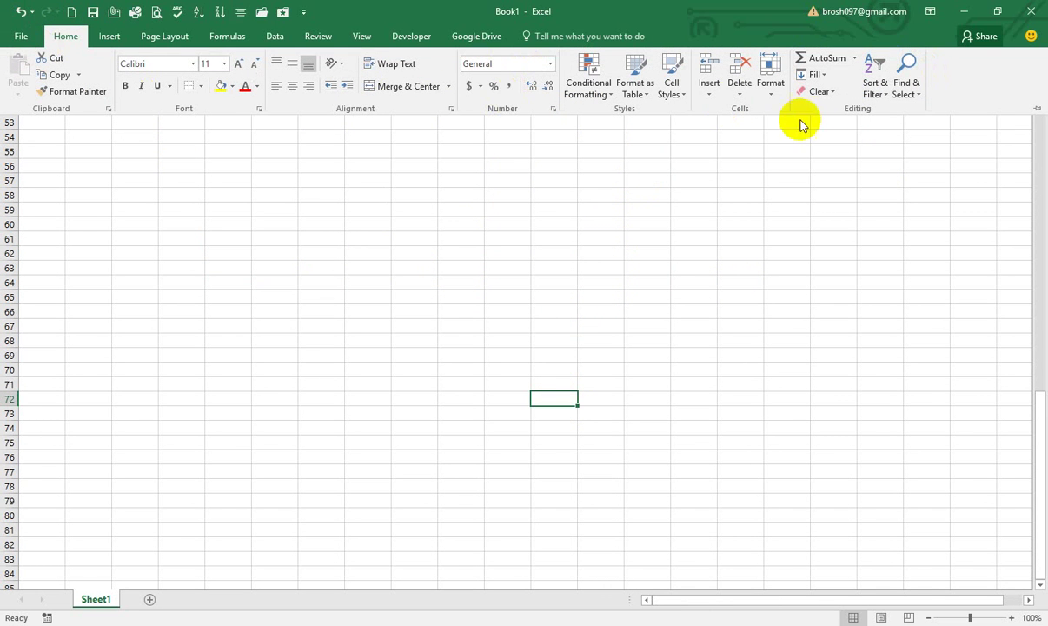
{"action": "left_click", "coordinate": [108, 38]}
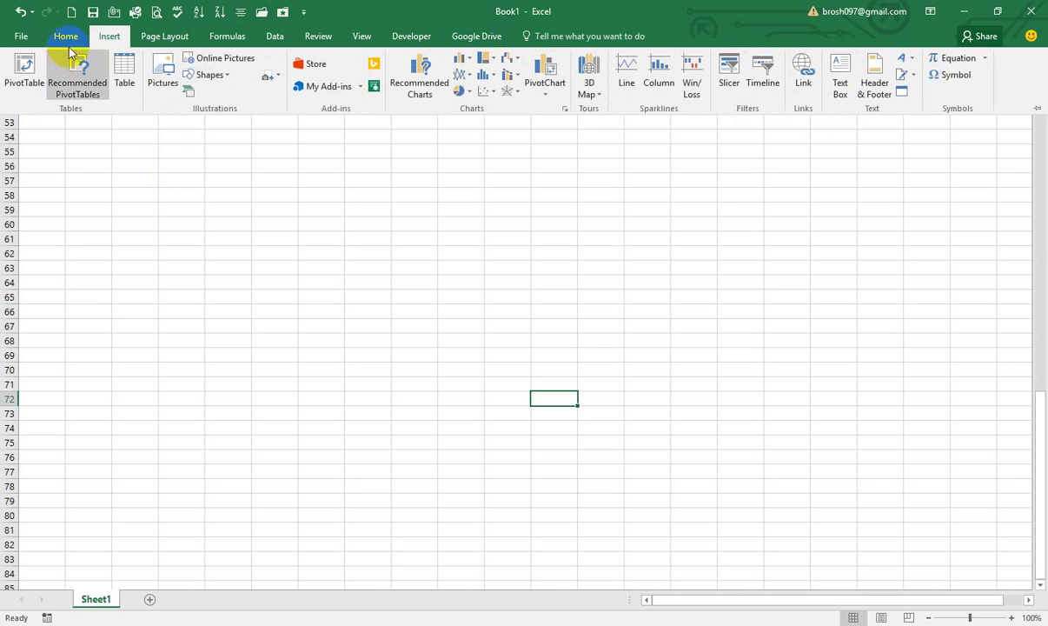
{"action": "left_click", "coordinate": [66, 38]}
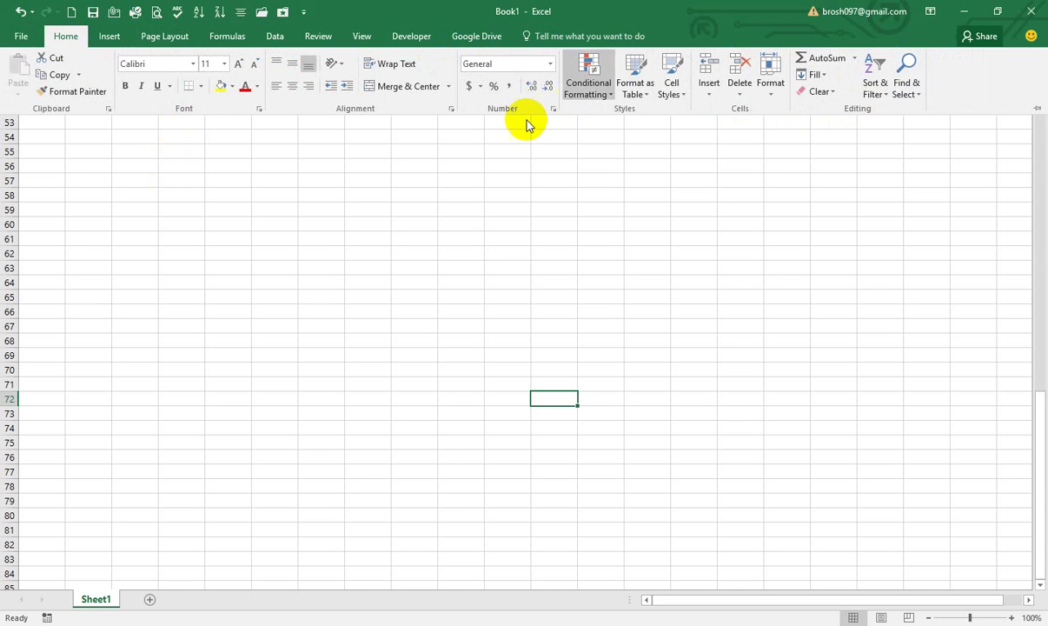
Collapse the ribbon with Ctrl+F1, then choose Show Tabs and Commands and select F63.
{"action": "key", "text": "ctrl+F1"}
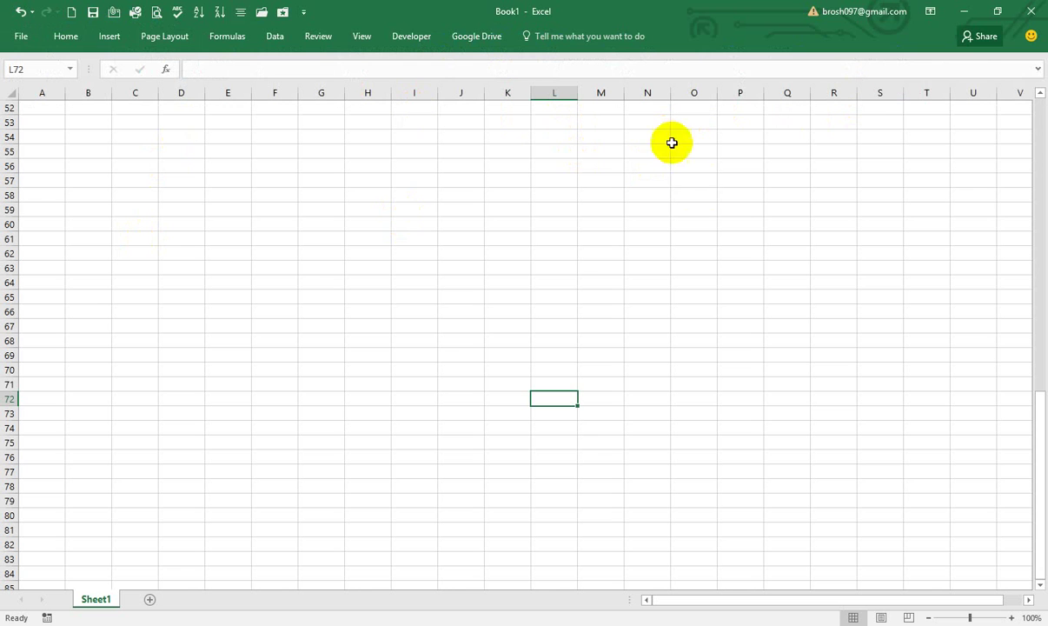
{"action": "left_click", "coordinate": [928, 11]}
{"action": "left_click", "coordinate": [882, 124]}
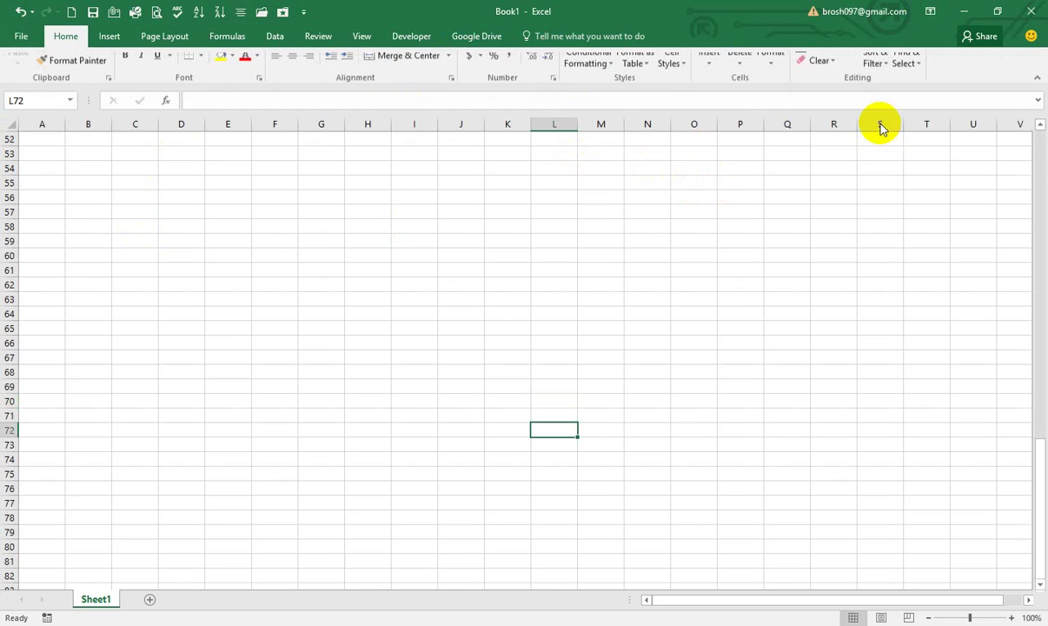
{"action": "left_click", "coordinate": [280, 329]}
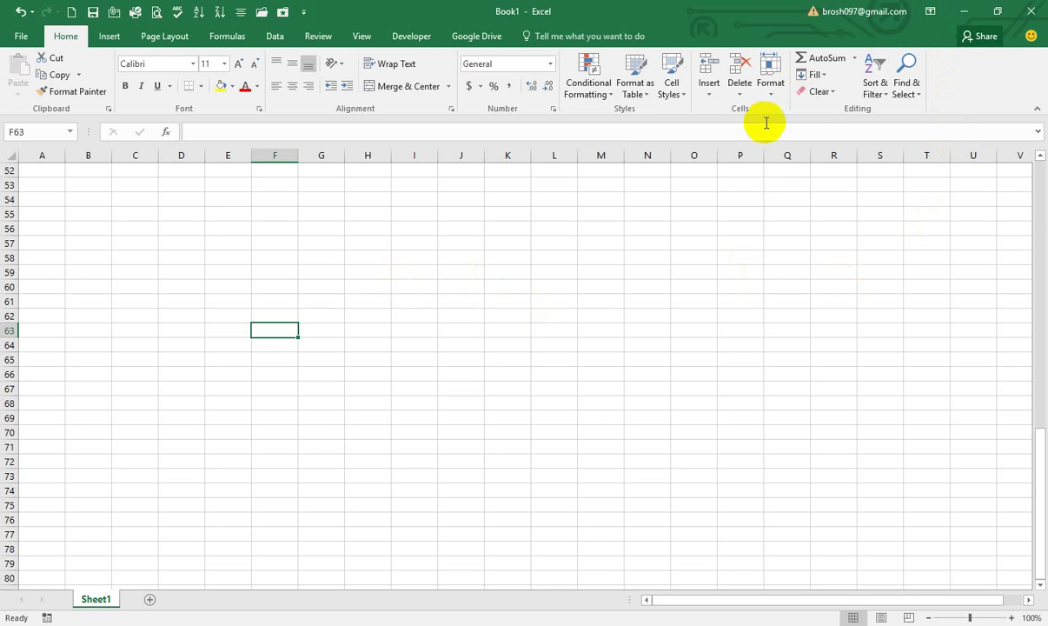
{"action": "left_click", "coordinate": [930, 12]}
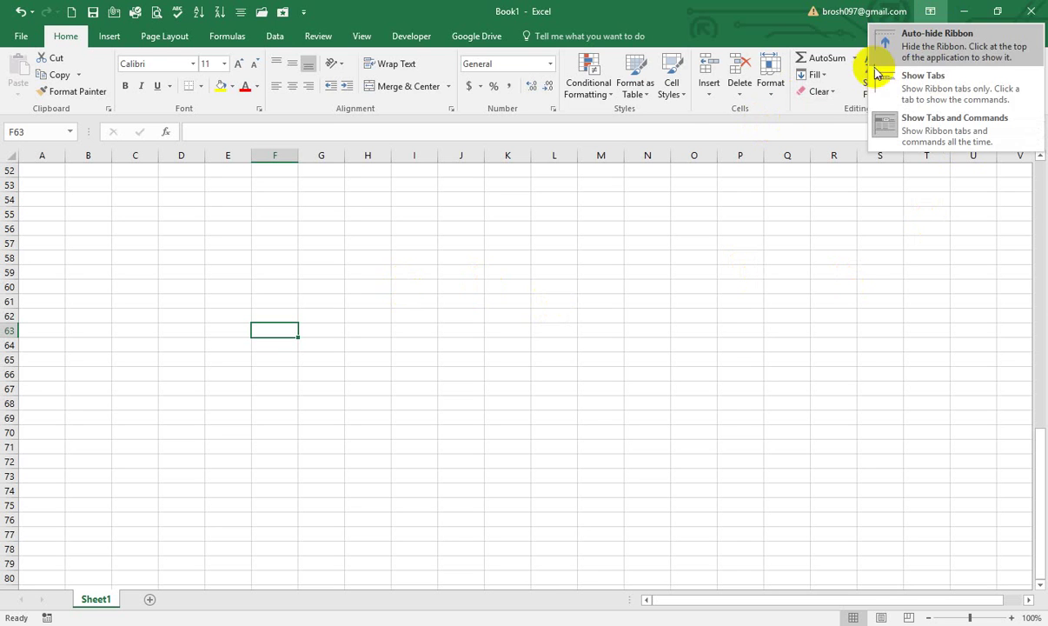
{"action": "left_click", "coordinate": [895, 47]}
{"action": "left_click", "coordinate": [517, 287]}
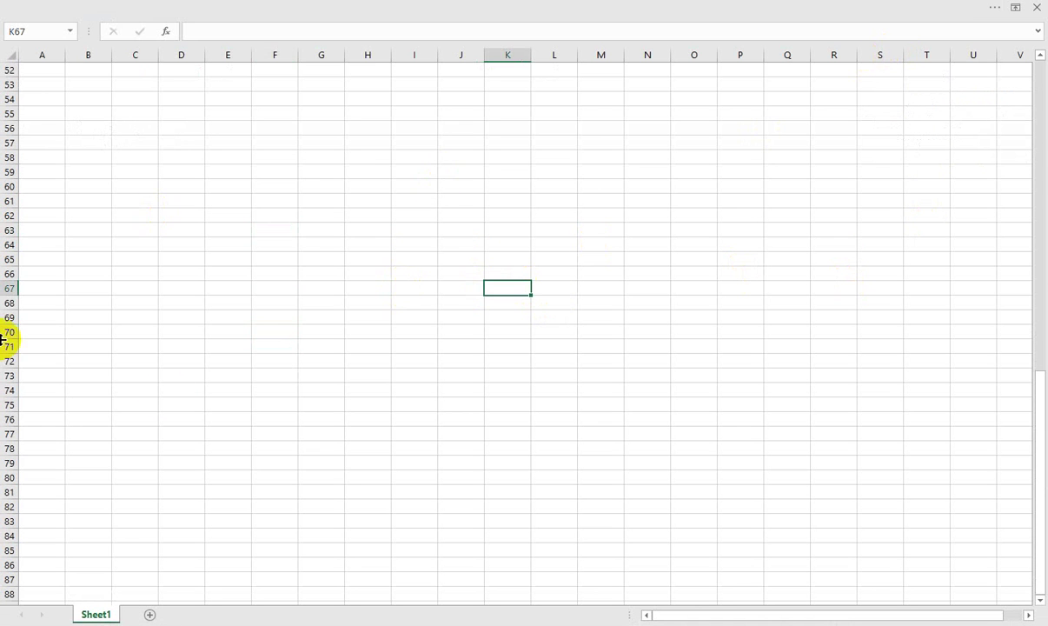
{"action": "left_click", "coordinate": [1016, 8]}
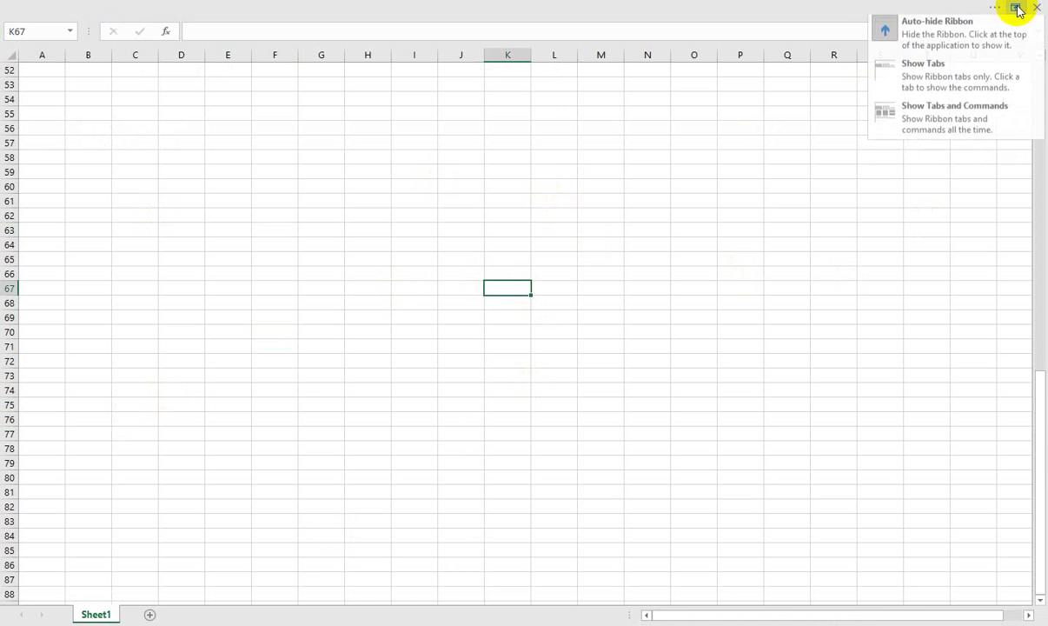
{"action": "left_click", "coordinate": [875, 116]}
{"action": "left_click", "coordinate": [665, 261]}
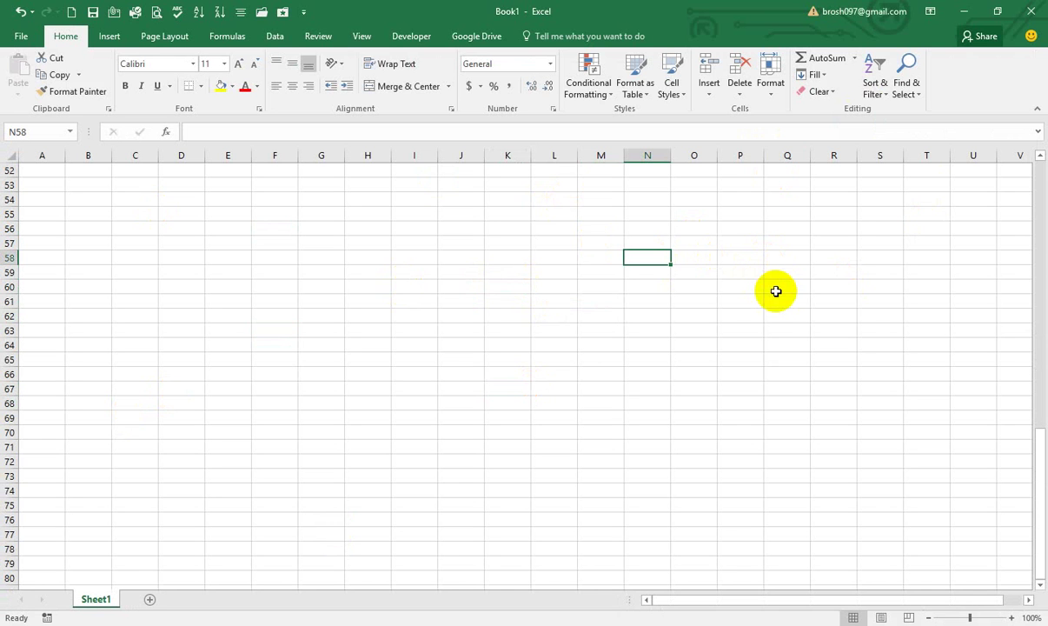
{"action": "left_click", "coordinate": [776, 288]}
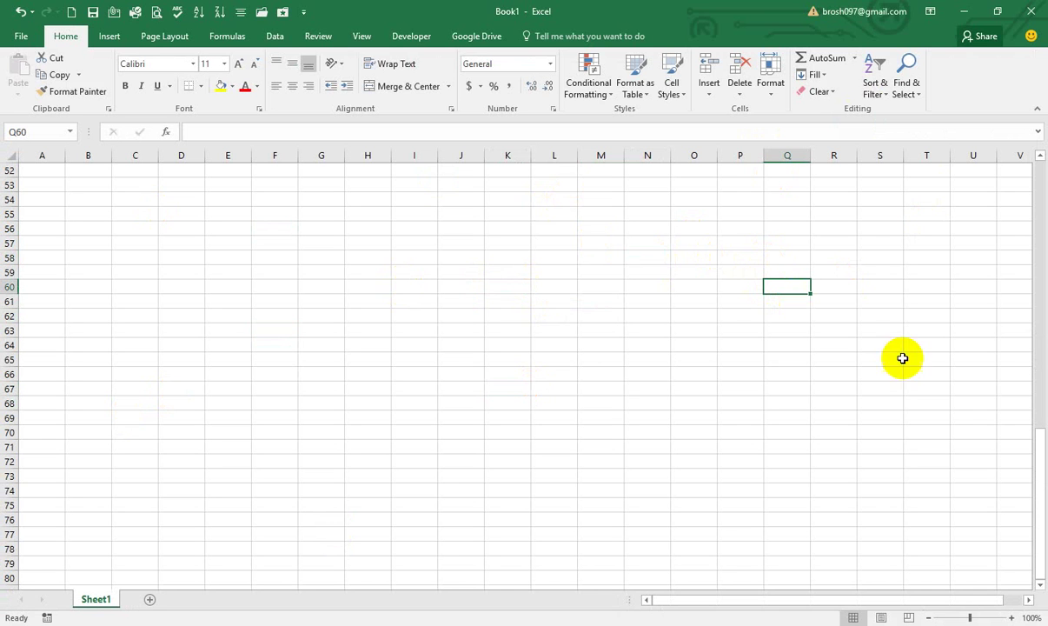
{"action": "left_click", "coordinate": [1011, 618]}
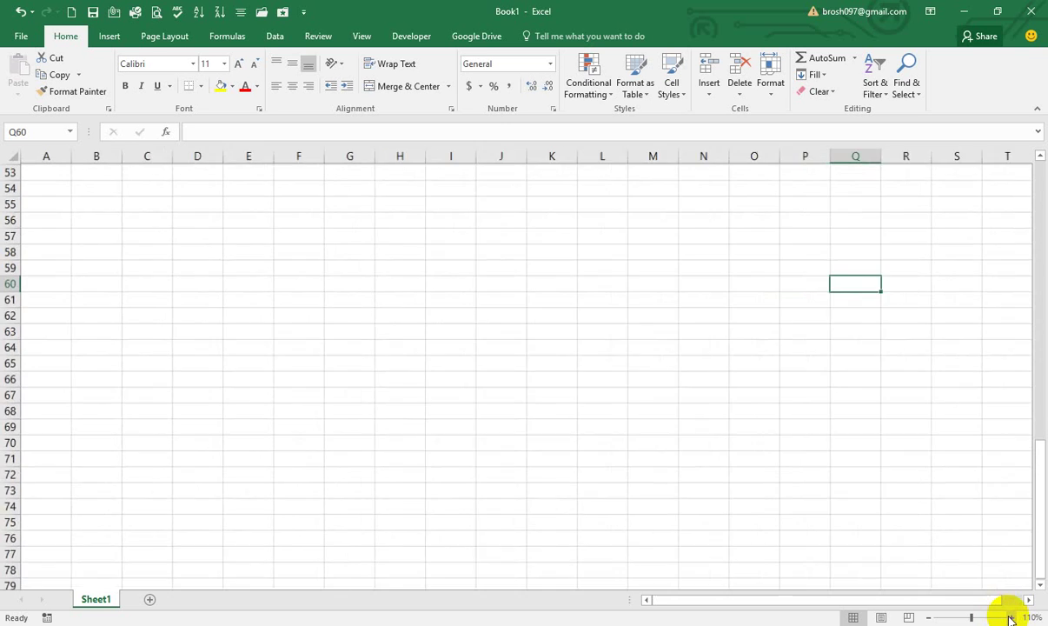
{"action": "left_click", "coordinate": [1010, 618]}
{"action": "left_click", "coordinate": [1010, 618]}
{"action": "left_click", "coordinate": [1011, 618]}
{"action": "left_click", "coordinate": [1010, 618]}
{"action": "left_click", "coordinate": [1010, 617]}
{"action": "left_click", "coordinate": [1010, 618]}
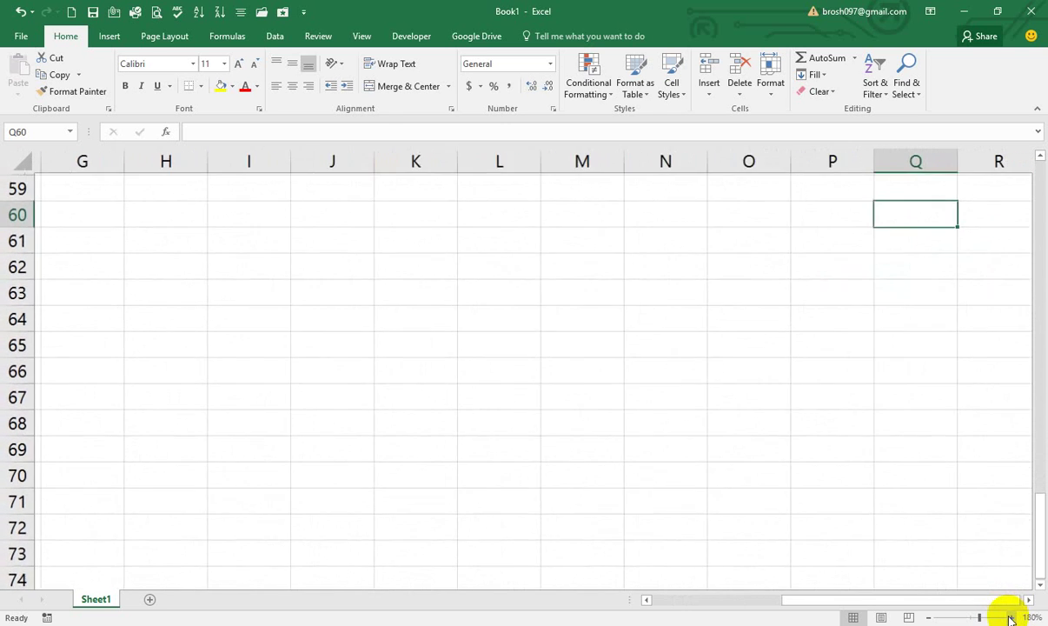
{"action": "left_click", "coordinate": [1011, 618]}
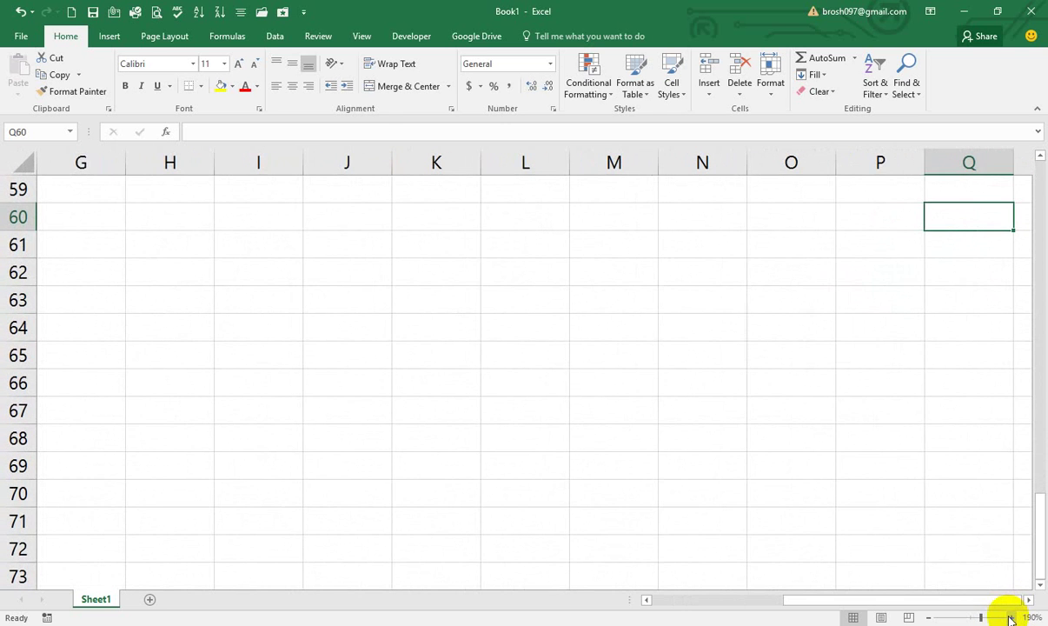
{"action": "left_click", "coordinate": [929, 618]}
{"action": "left_click", "coordinate": [929, 618]}
{"action": "left_click", "coordinate": [929, 618]}
{"action": "left_click", "coordinate": [929, 618]}
{"action": "left_click", "coordinate": [929, 618]}
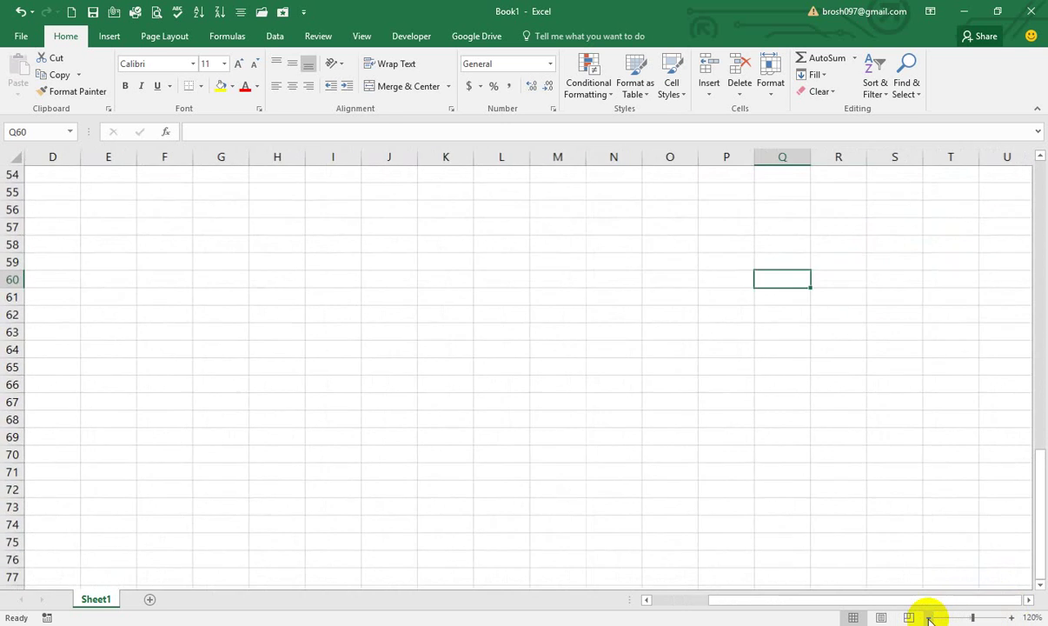
{"action": "left_click", "coordinate": [929, 618]}
{"action": "left_click", "coordinate": [929, 618]}
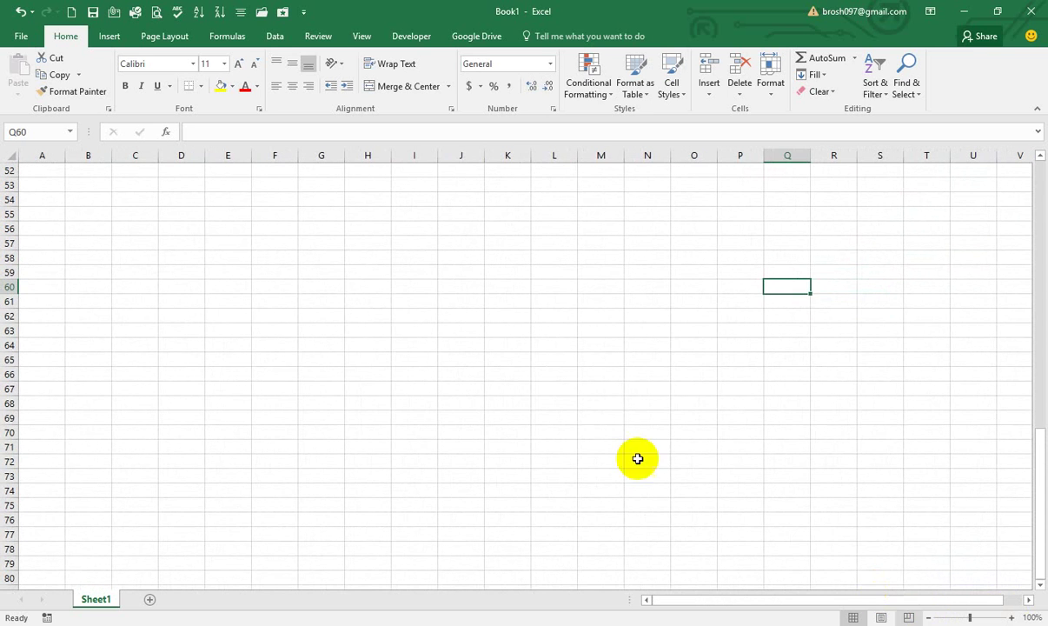
{"action": "left_click", "coordinate": [599, 435]}
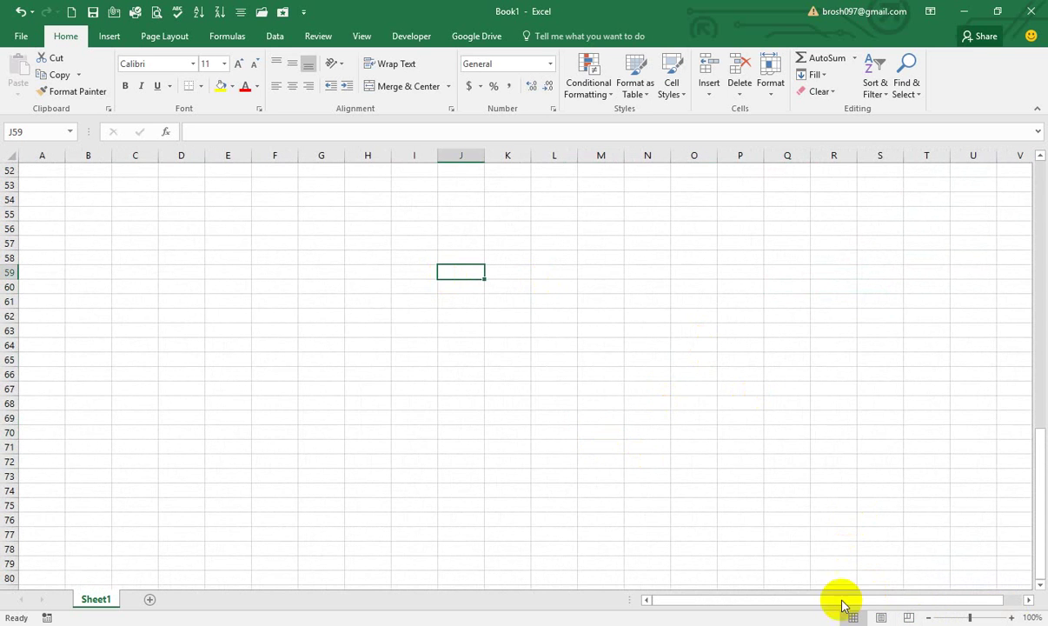
{"action": "right_click", "coordinate": [797, 624]}
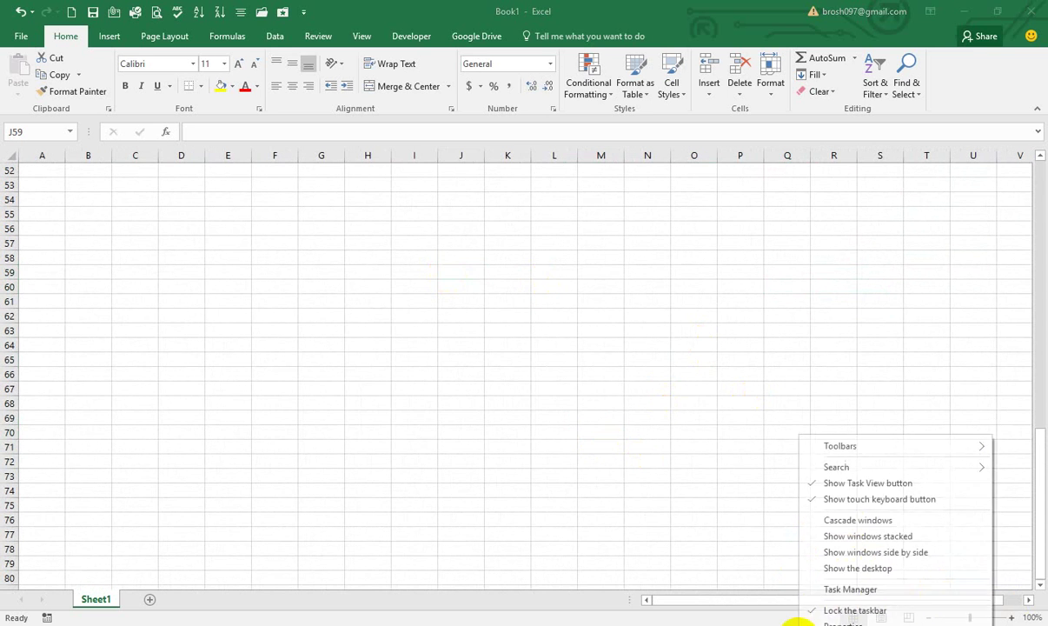
{"action": "left_click", "coordinate": [692, 516]}
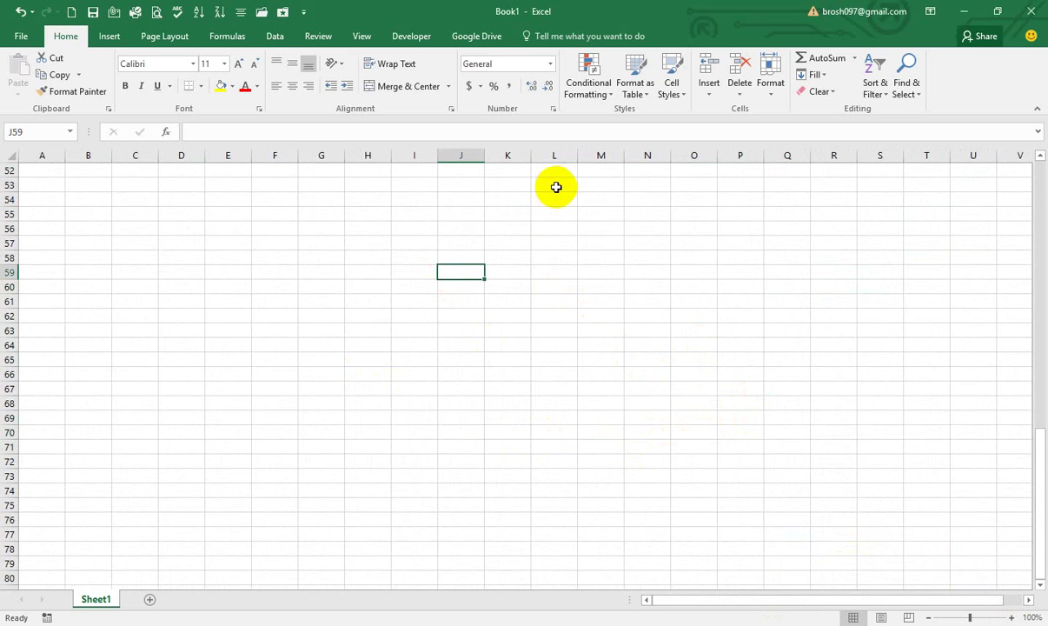
{"action": "left_click", "coordinate": [683, 361]}
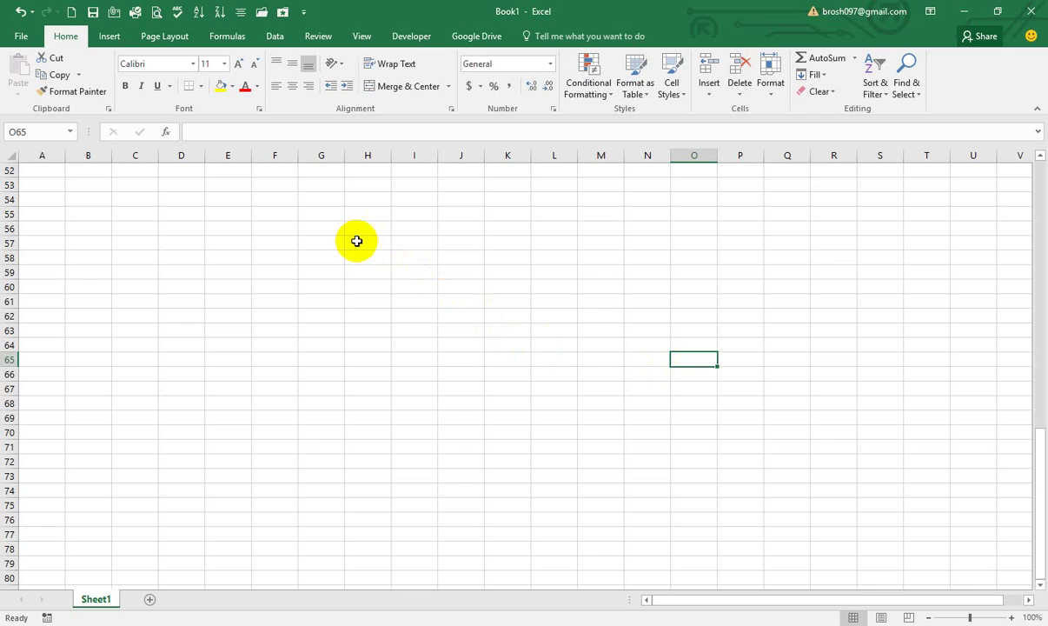
{"action": "left_click", "coordinate": [402, 247]}
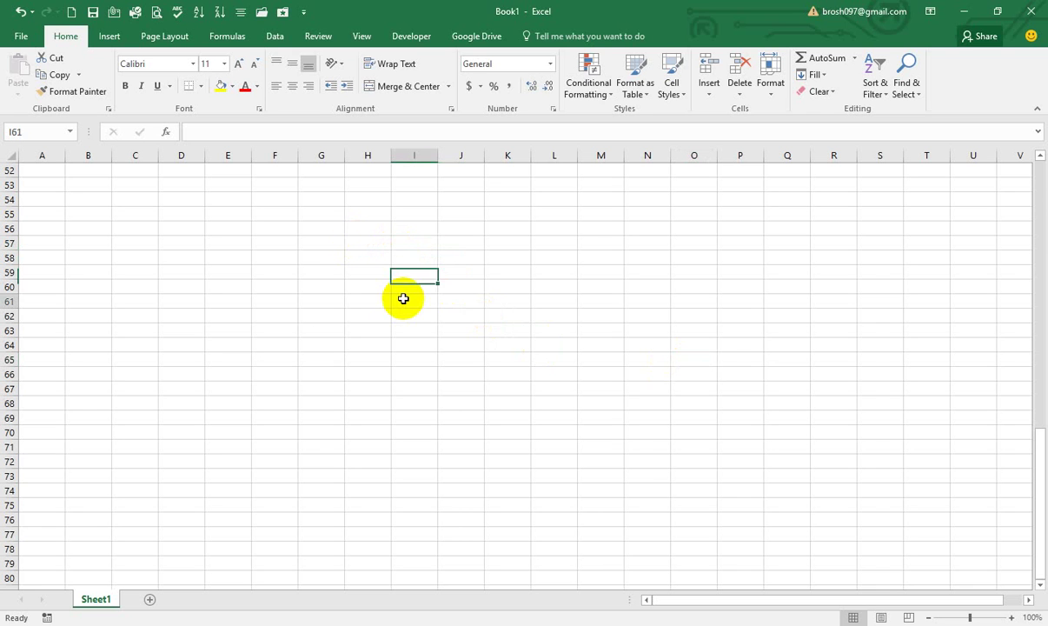